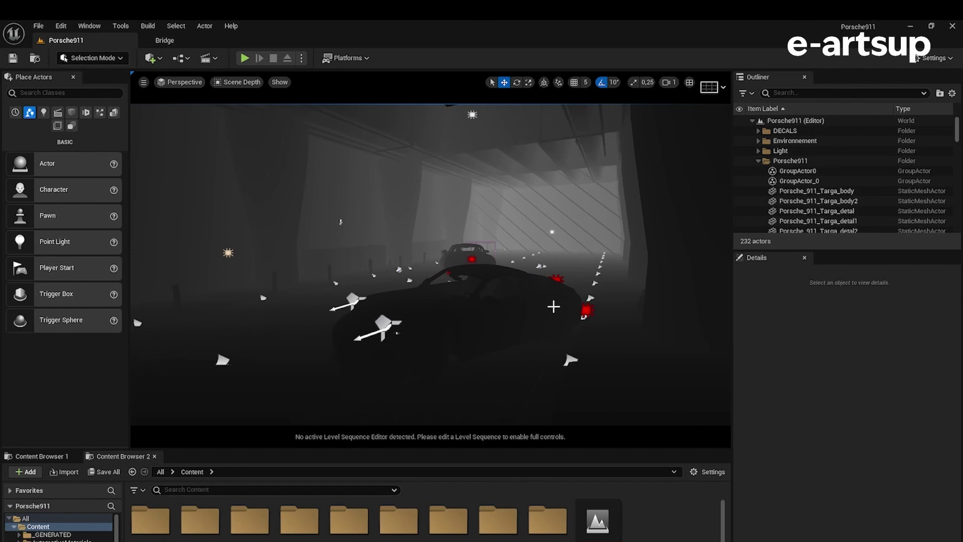
Inspect the Scene Depth view of the tunnel and cars in full screen, and return the viewport to Lit mode
{"action": "key", "text": "F11"}
{"action": "right_click_drag", "start_coordinate": [703, 409], "coordinate": [826, 369]}
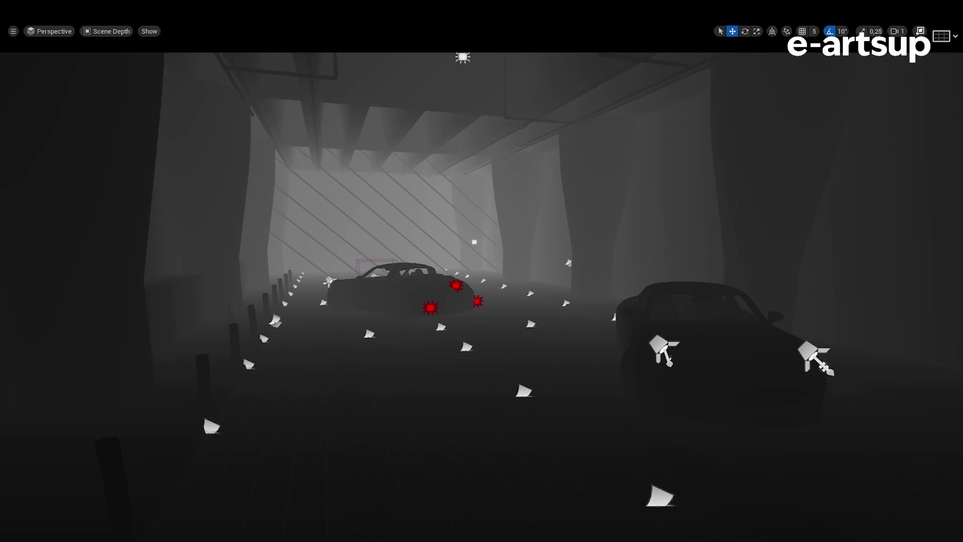
{"action": "right_click_drag", "start_coordinate": [825, 369], "coordinate": [822, 368]}
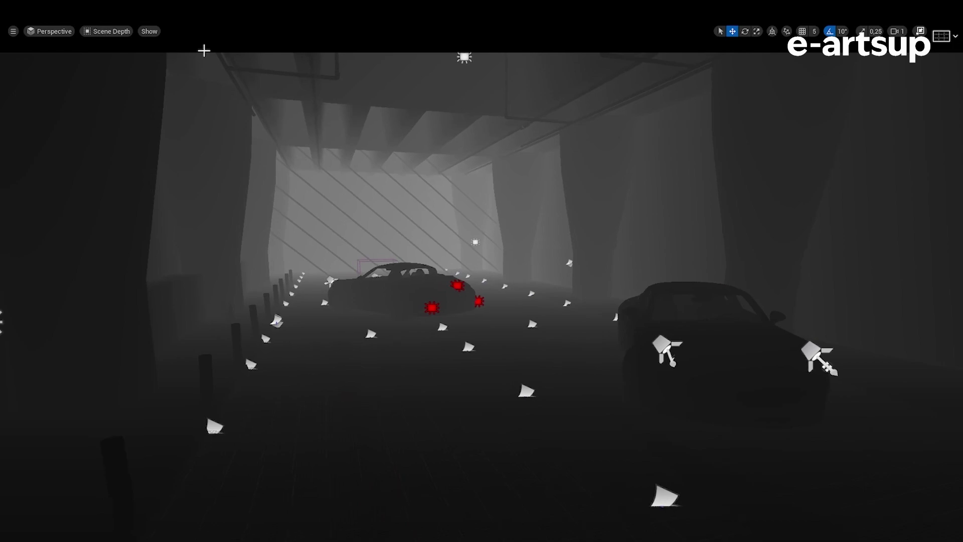
{"action": "left_click", "coordinate": [121, 35]}
{"action": "left_click", "coordinate": [110, 69]}
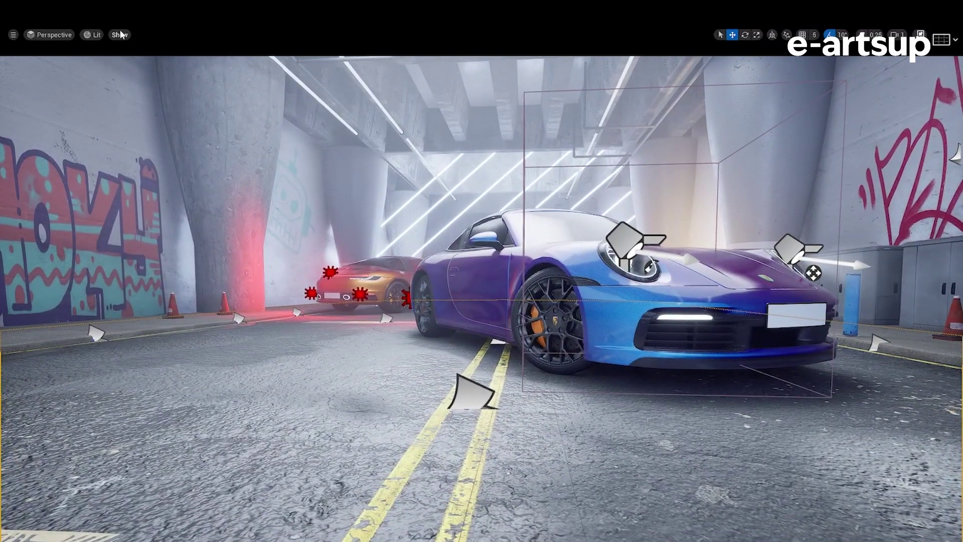
Turn on the Mesh DistanceFields visualization and look around the two cars and the tunnel
{"action": "left_click", "coordinate": [121, 34]}
{"action": "mouse_move", "coordinate": [165, 387]}
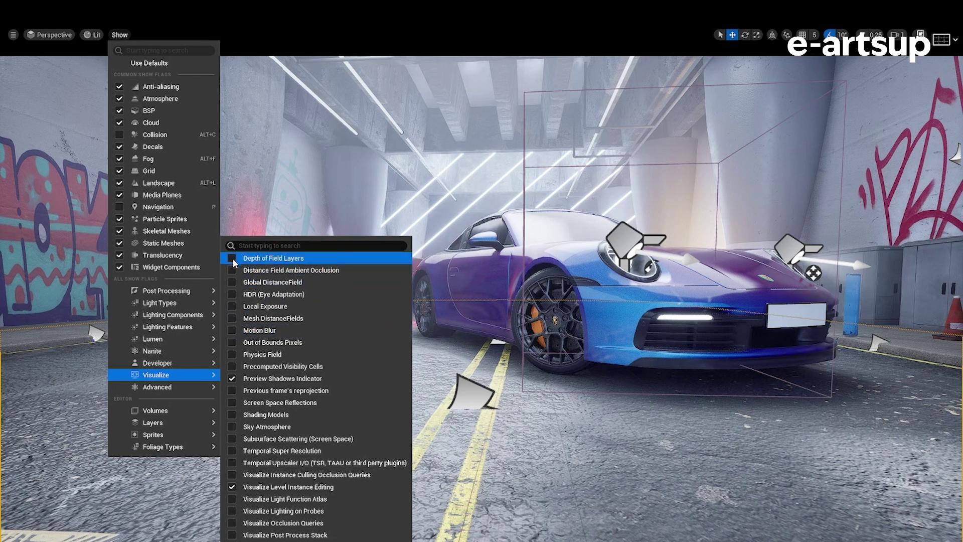
{"action": "left_click", "coordinate": [231, 317]}
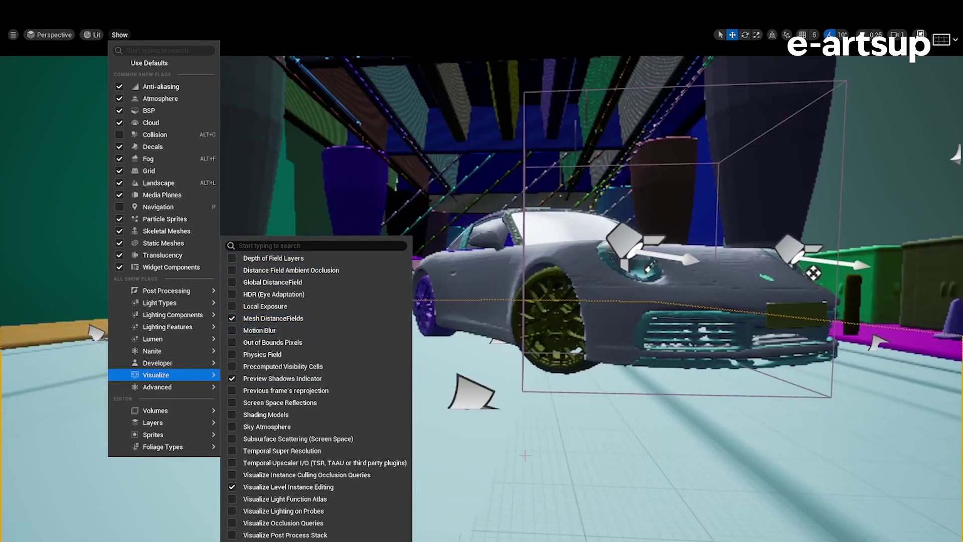
{"action": "left_click", "coordinate": [293, 24]}
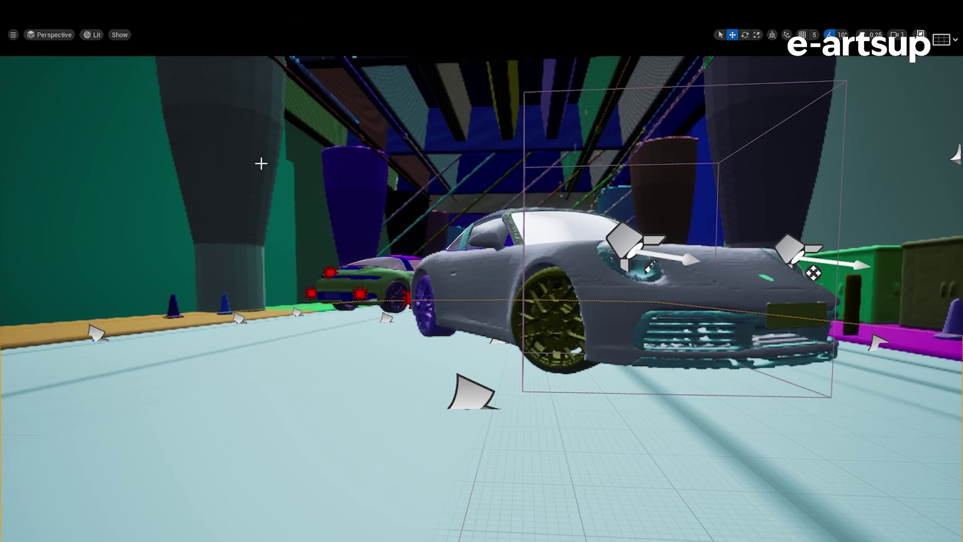
{"action": "right_click_drag", "start_coordinate": [105, 70], "coordinate": [332, 269]}
Turn off the Mesh DistanceFields visualization in the viewport
{"action": "left_click", "coordinate": [96, 35]}
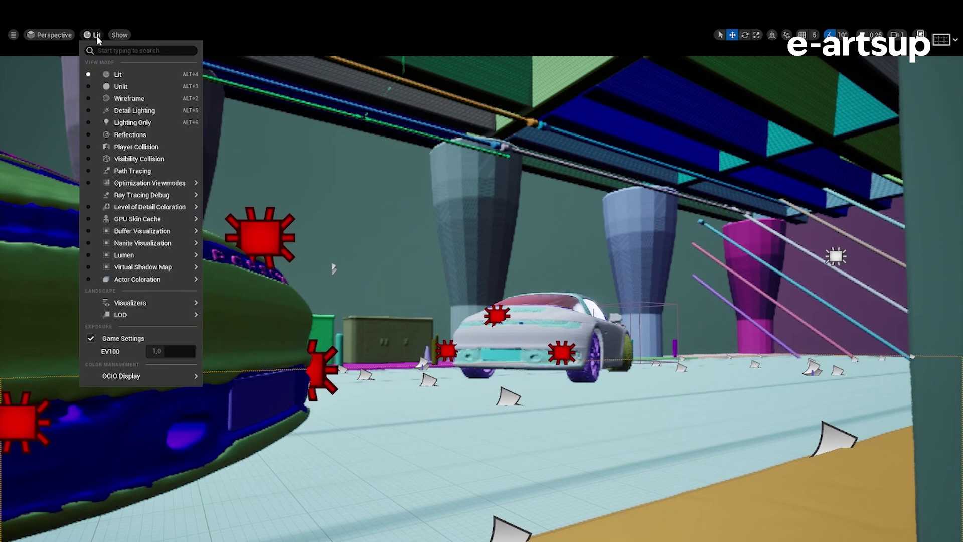
{"action": "left_click", "coordinate": [121, 33]}
{"action": "left_click", "coordinate": [120, 34]}
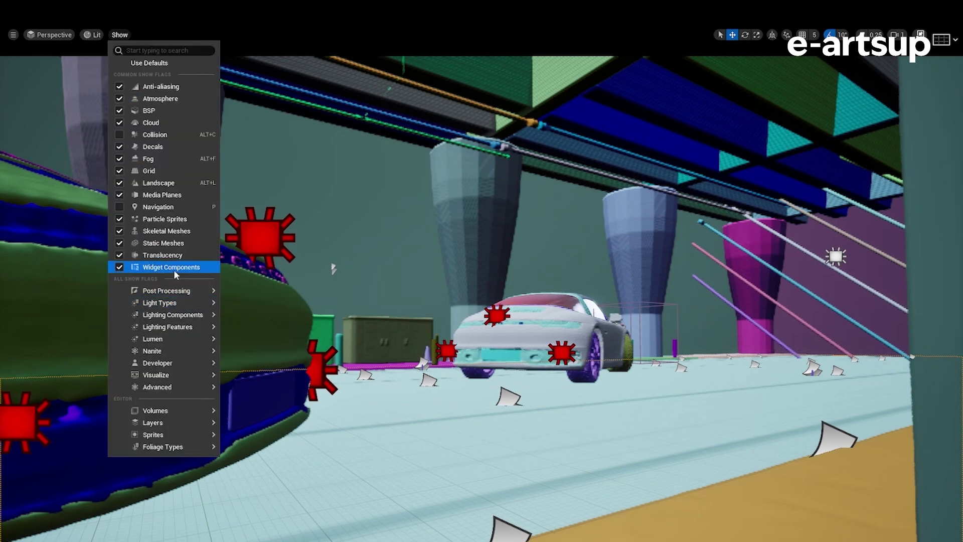
{"action": "mouse_move", "coordinate": [201, 379]}
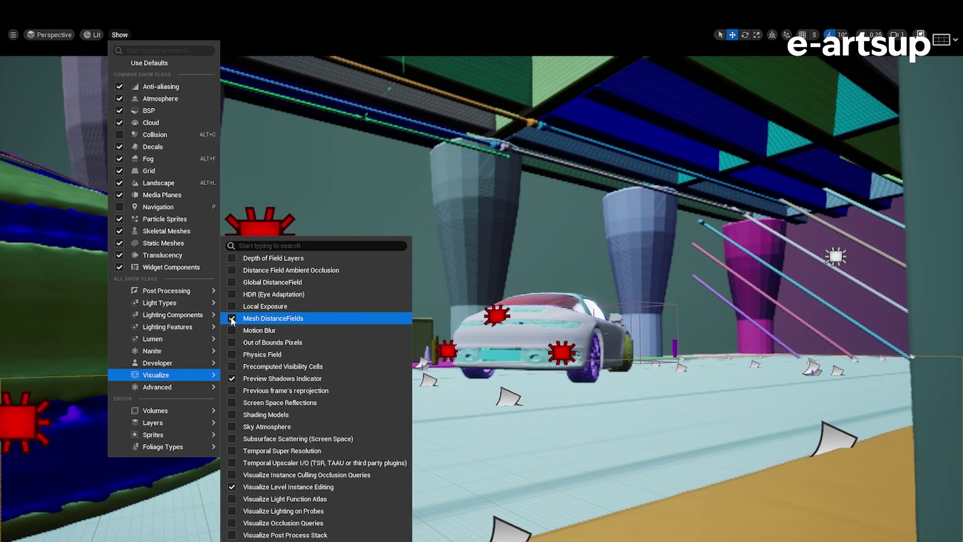
{"action": "left_click", "coordinate": [232, 319]}
{"action": "left_click", "coordinate": [332, 269]}
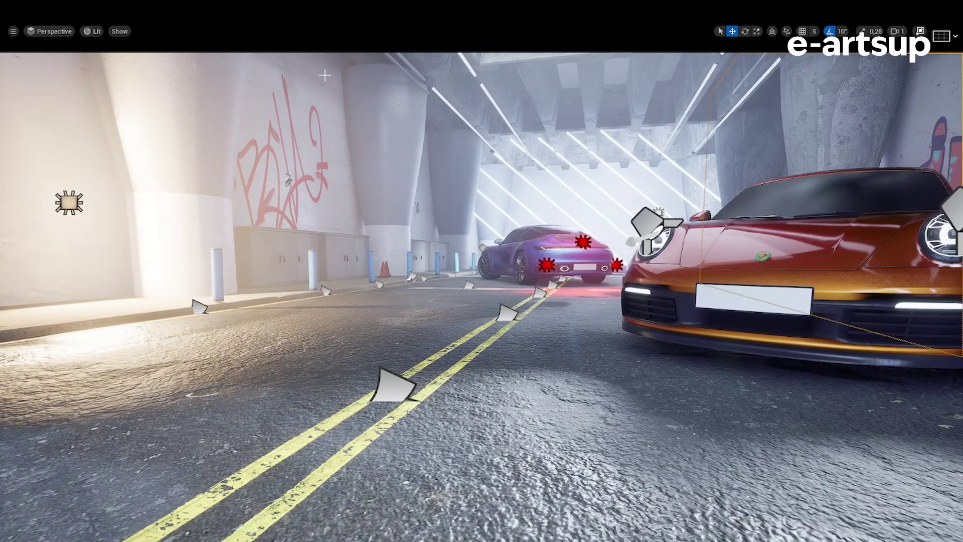
Display the tunnel in the Lumen Scene visualization mode
{"action": "left_click", "coordinate": [92, 32]}
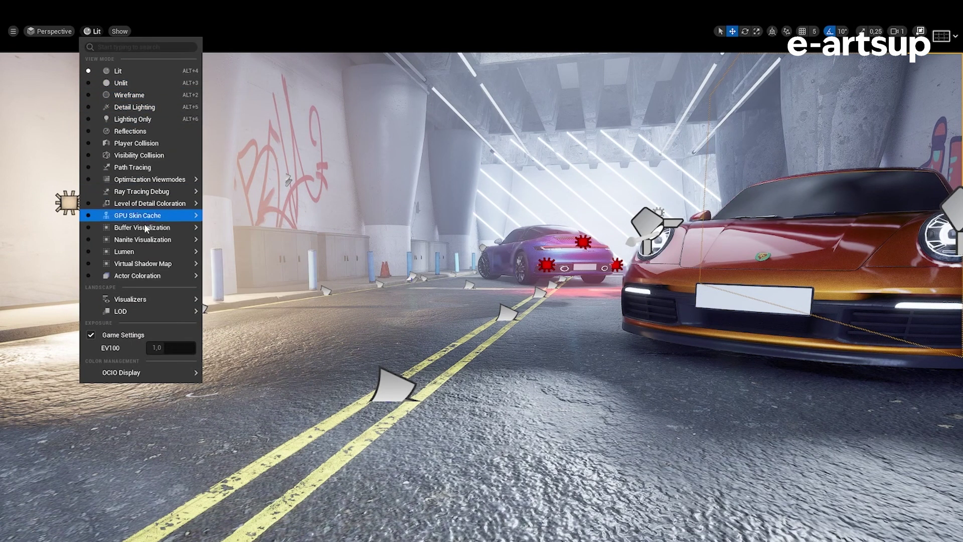
{"action": "mouse_move", "coordinate": [148, 253]}
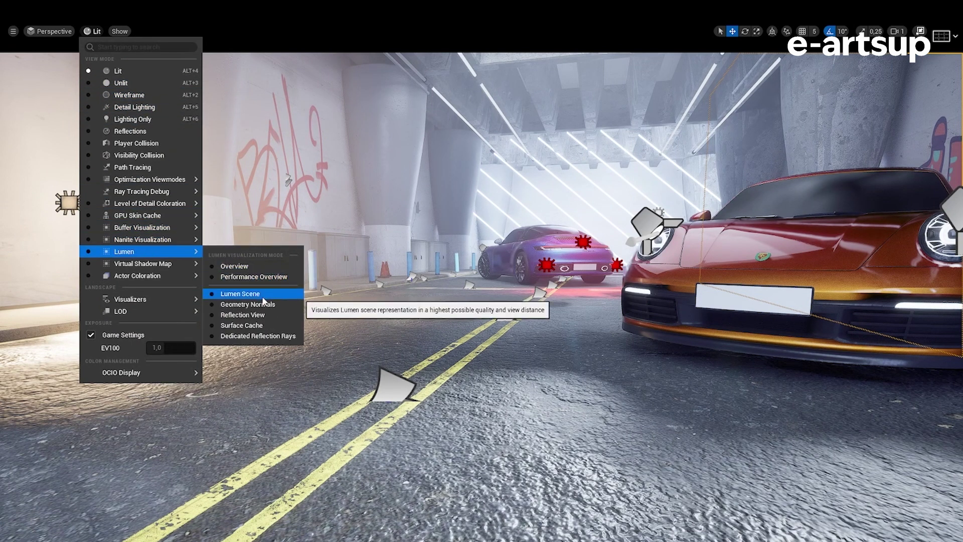
{"action": "left_click", "coordinate": [245, 294]}
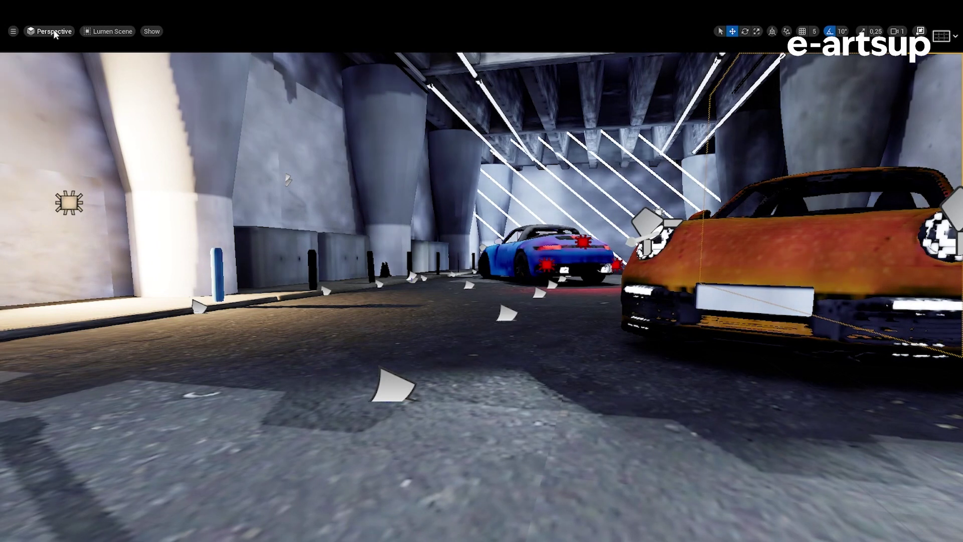
Switch the Lumen visualization to Surface Cache and inspect its coverage on the cars and surroundings
{"action": "left_click", "coordinate": [108, 31]}
{"action": "mouse_move", "coordinate": [176, 254]}
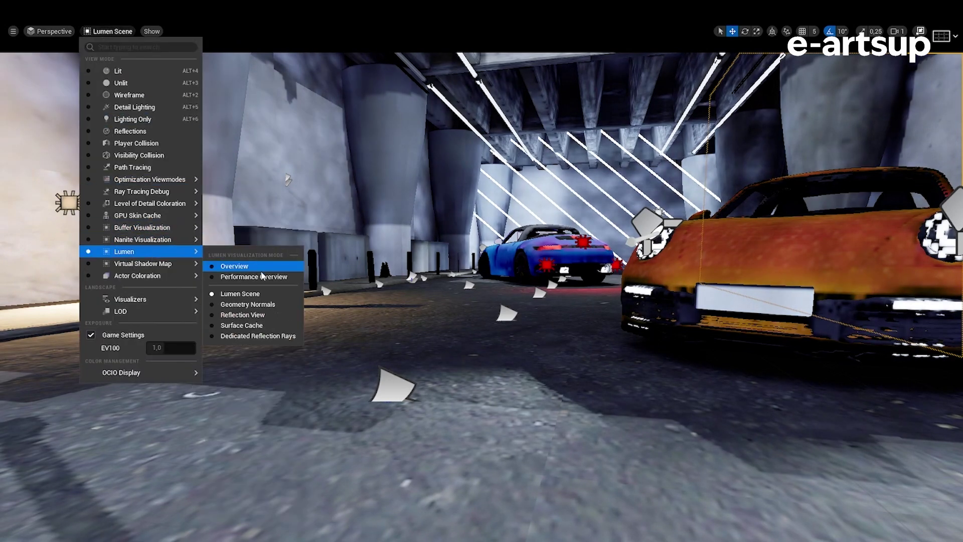
{"action": "left_click", "coordinate": [242, 325]}
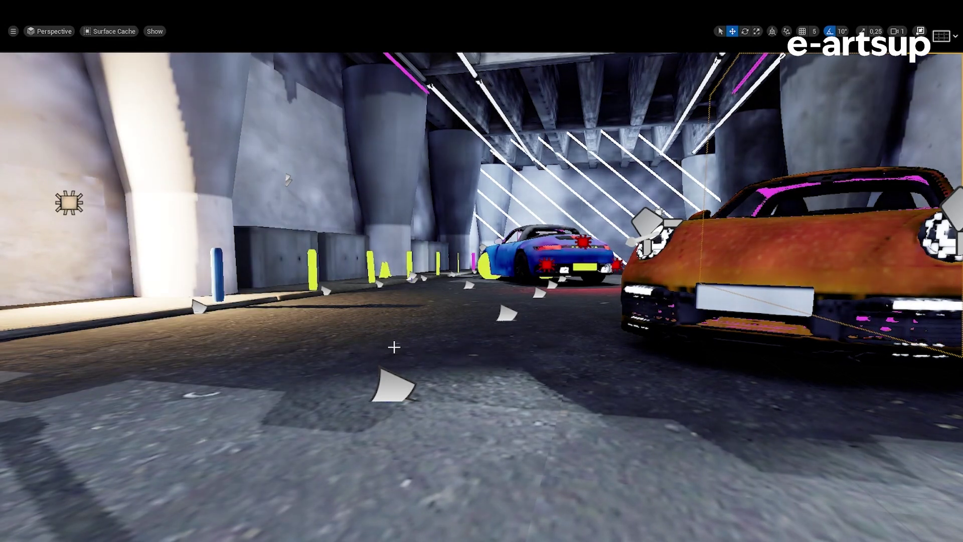
{"action": "right_click_drag", "start_coordinate": [742, 417], "coordinate": [882, 412]}
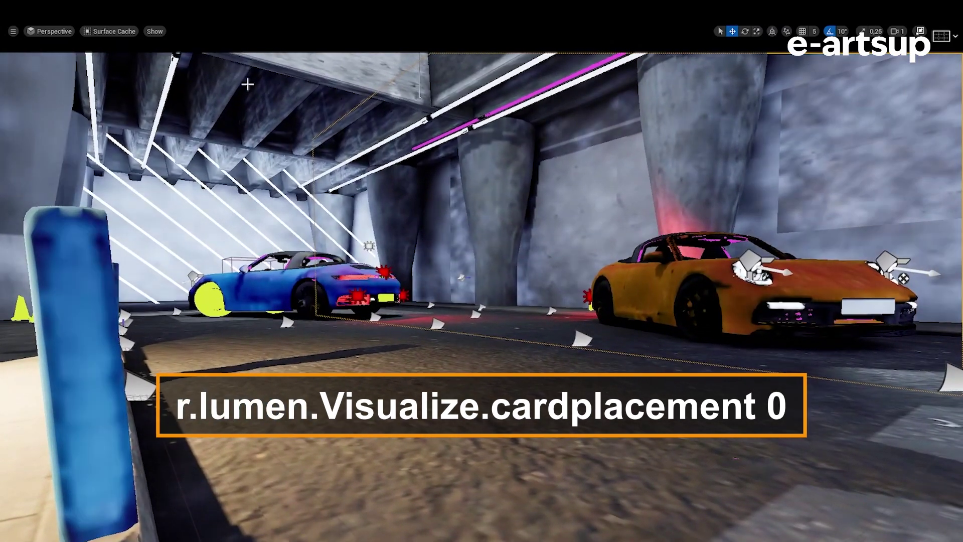
Return the viewport to Lit mode and look at the slanted light tubes at the end of the tunnel
{"action": "left_click", "coordinate": [108, 31]}
{"action": "left_click", "coordinate": [113, 68]}
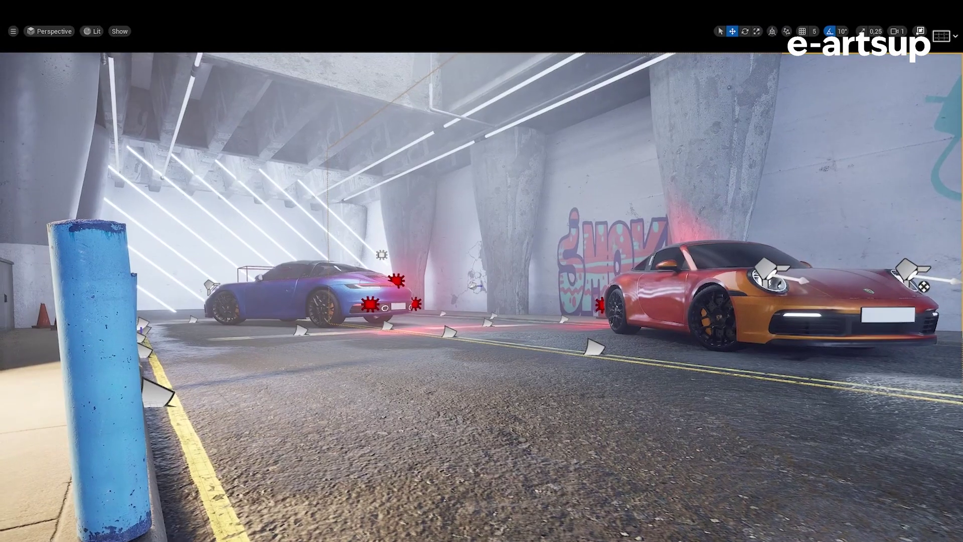
{"action": "right_click_drag", "start_coordinate": [882, 411], "coordinate": [950, 367]}
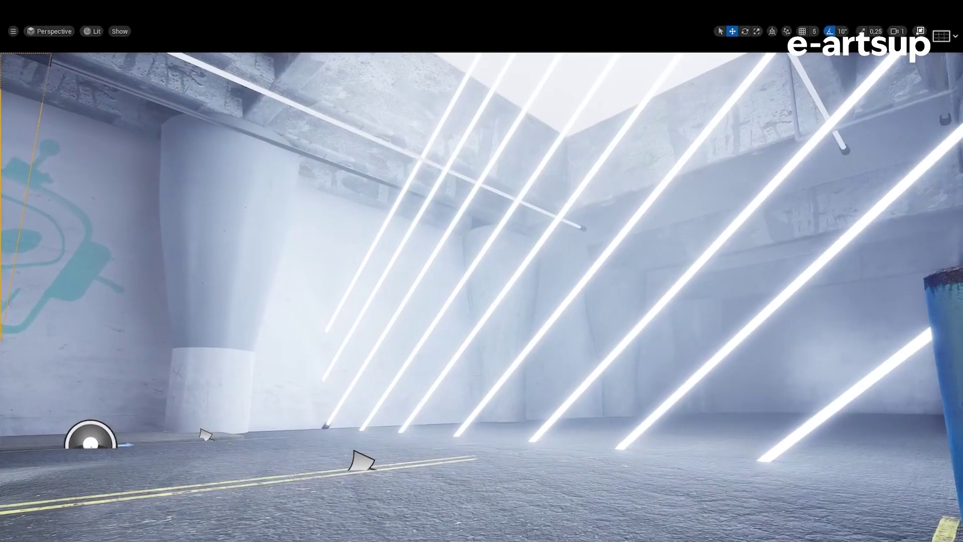
{"action": "right_click_drag", "start_coordinate": [482, 271], "coordinate": [331, 289]}
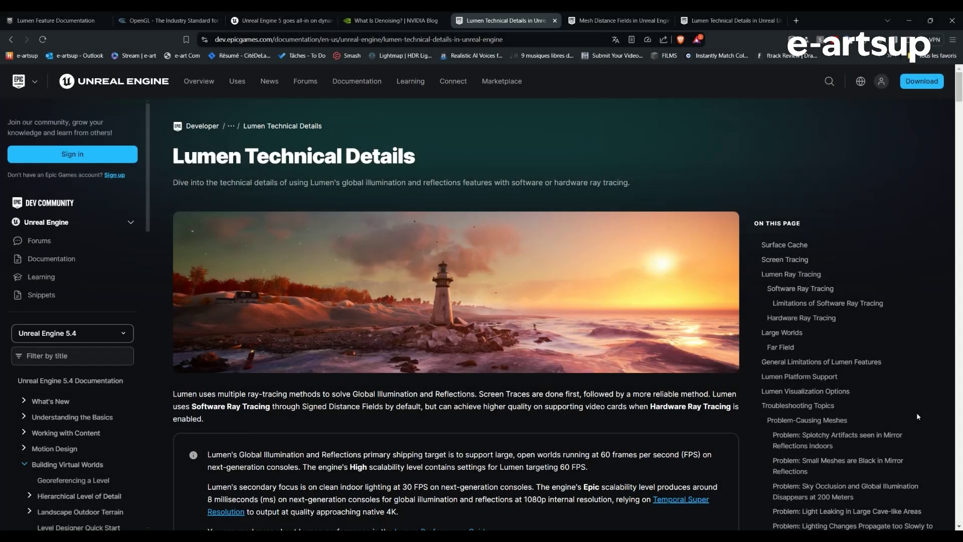
Read the Surface Cache section of the Lumen Technical Details documentation in the browser, including the Max Lumen Mesh Cards setting
{"action": "scroll", "coordinate": [917, 416], "scroll_direction": "down", "scroll_amount": 5}
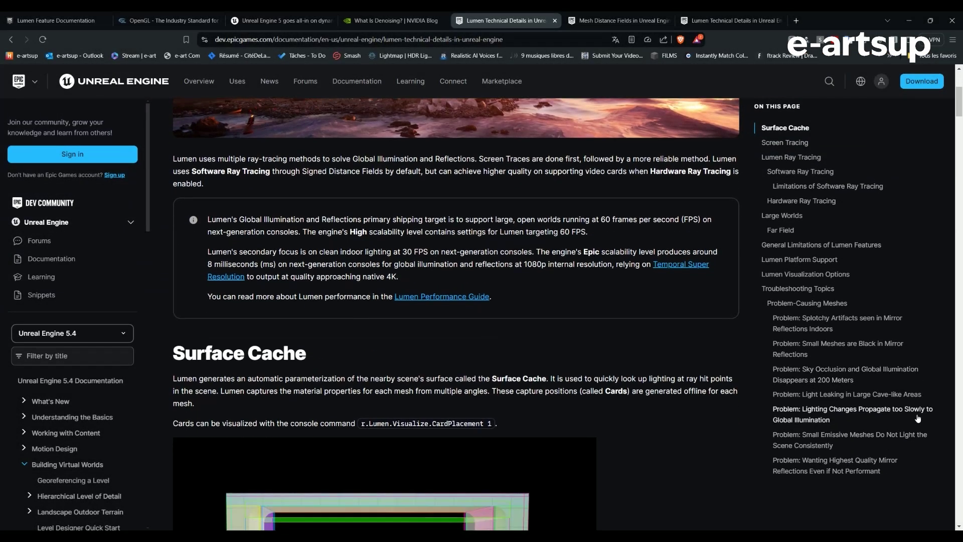
{"action": "scroll", "coordinate": [918, 418], "scroll_direction": "down", "scroll_amount": 4}
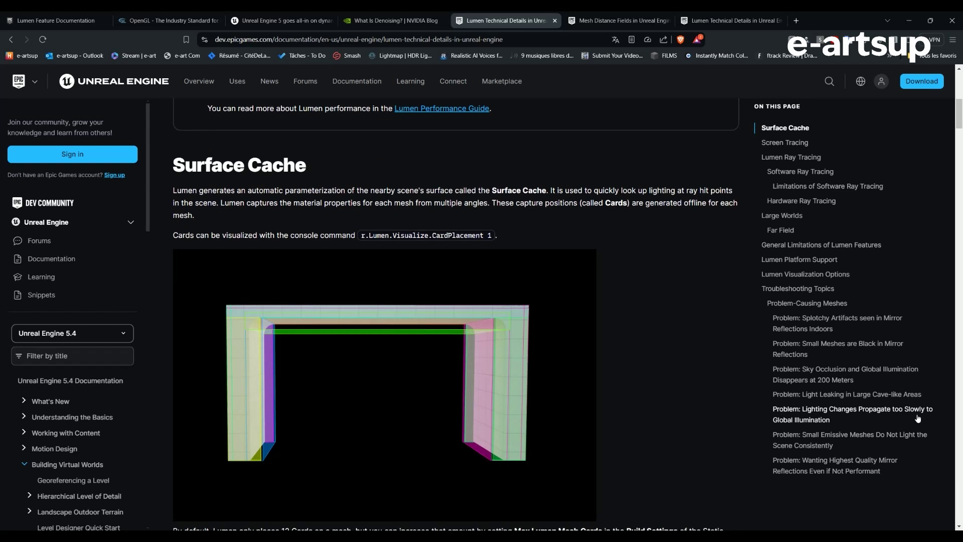
{"action": "scroll", "coordinate": [916, 423], "scroll_direction": "down", "scroll_amount": 2}
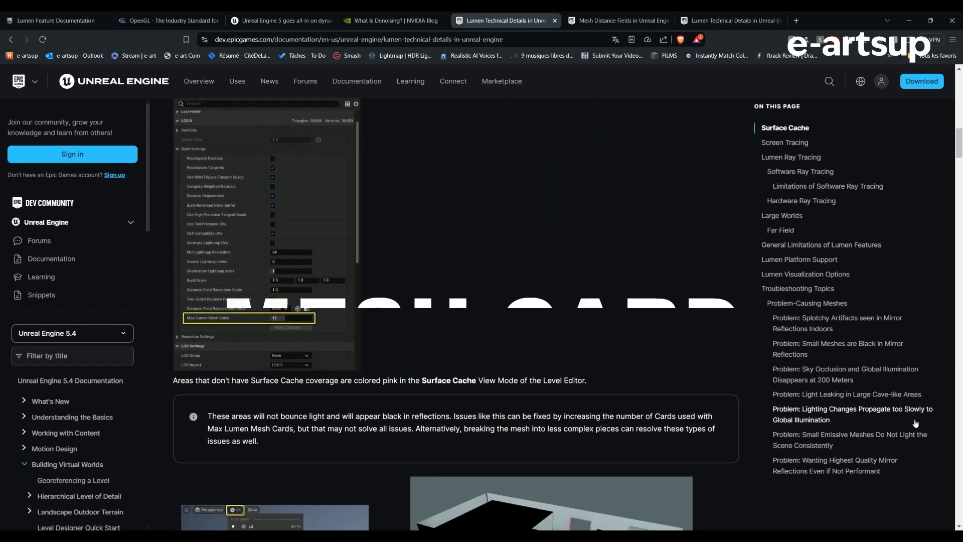
{"action": "scroll", "coordinate": [916, 423], "scroll_direction": "down", "scroll_amount": 8}
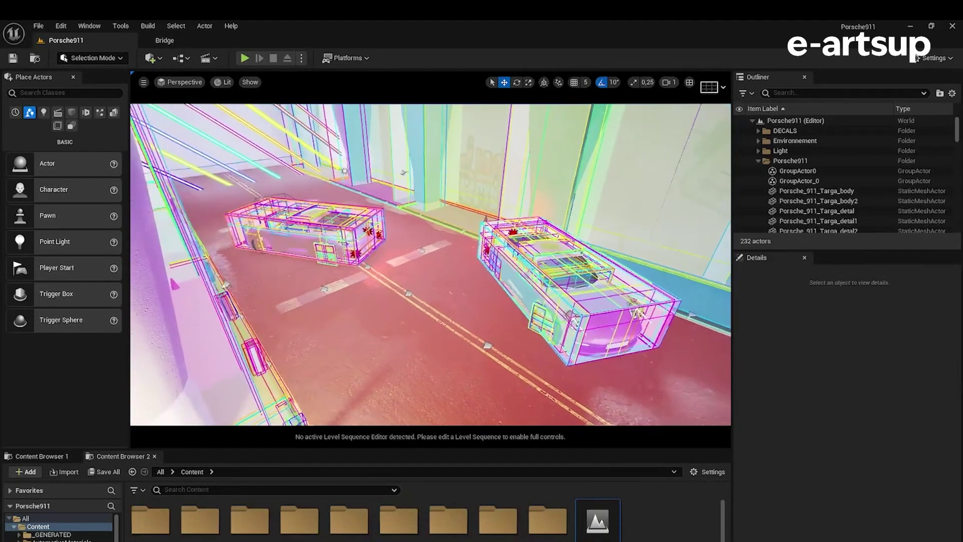
Examine the Lumen card placement around the cars in the full-screen viewport and open the list of view modes
{"action": "key", "text": "F11"}
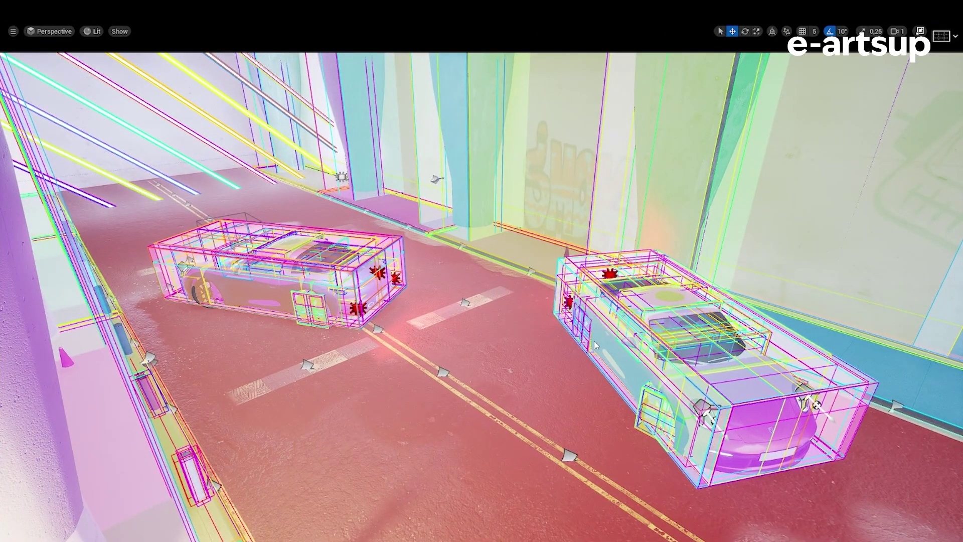
{"action": "key", "text": "F11"}
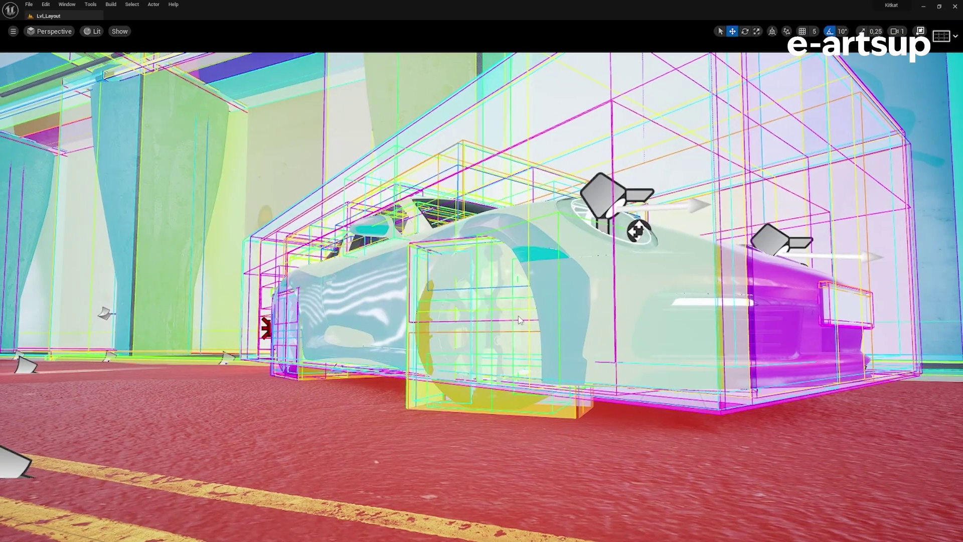
{"action": "left_click", "coordinate": [120, 31]}
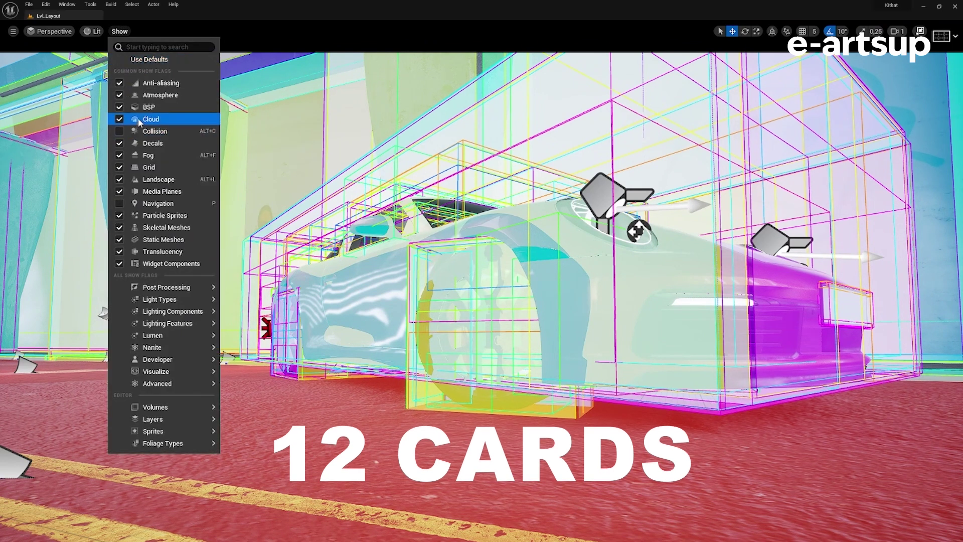
{"action": "left_click", "coordinate": [93, 31]}
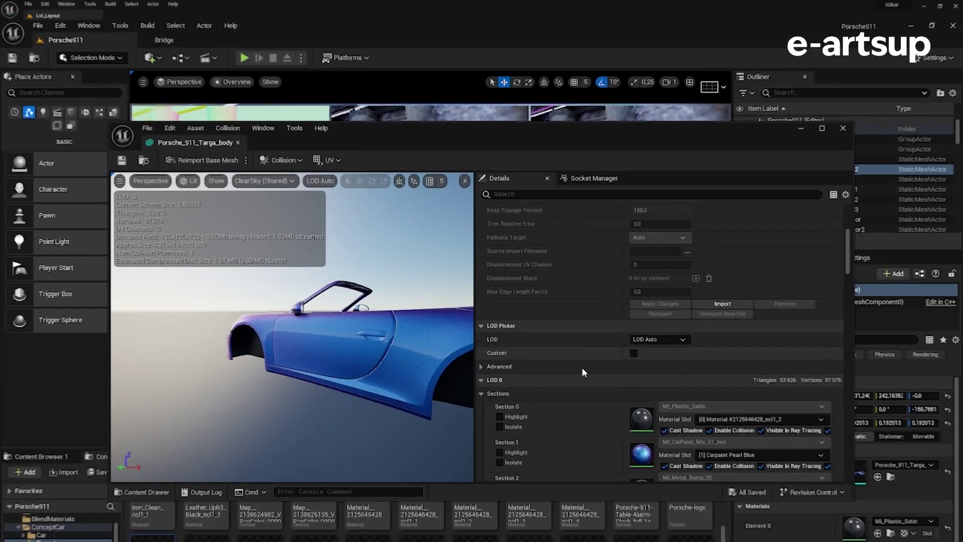
Set Max Lumen Mesh Cards to 24 in the build settings of the Porsche_911_Targa_body mesh, apply the change and close the mesh editor
{"action": "scroll", "coordinate": [582, 367], "scroll_direction": "down", "scroll_amount": 5}
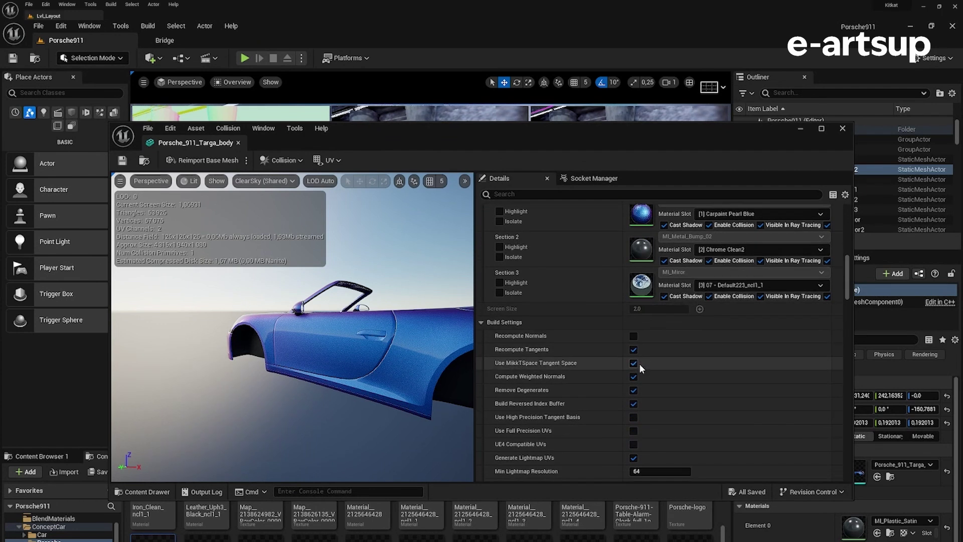
{"action": "scroll", "coordinate": [640, 362], "scroll_direction": "up", "scroll_amount": 2}
{"action": "scroll", "coordinate": [642, 360], "scroll_direction": "up", "scroll_amount": 3}
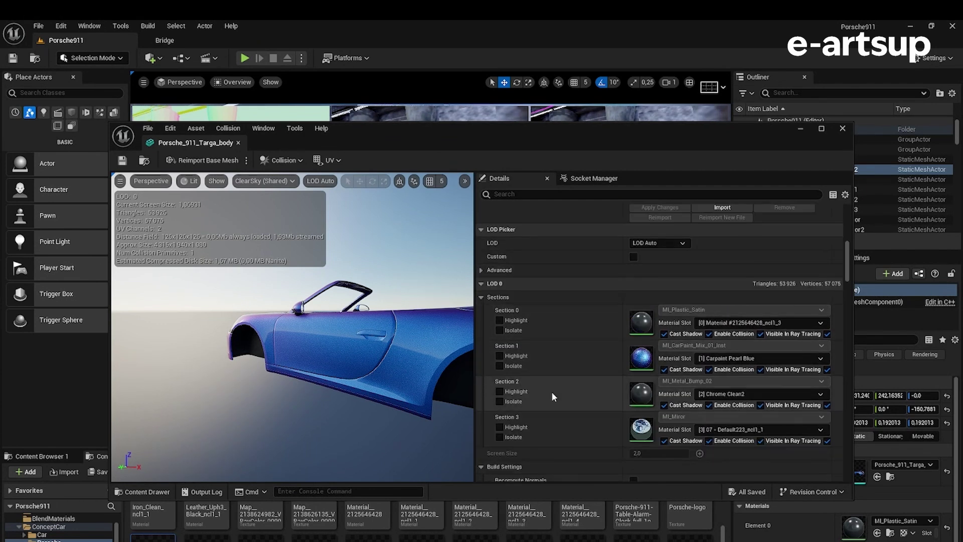
{"action": "scroll", "coordinate": [554, 397], "scroll_direction": "down", "scroll_amount": 6}
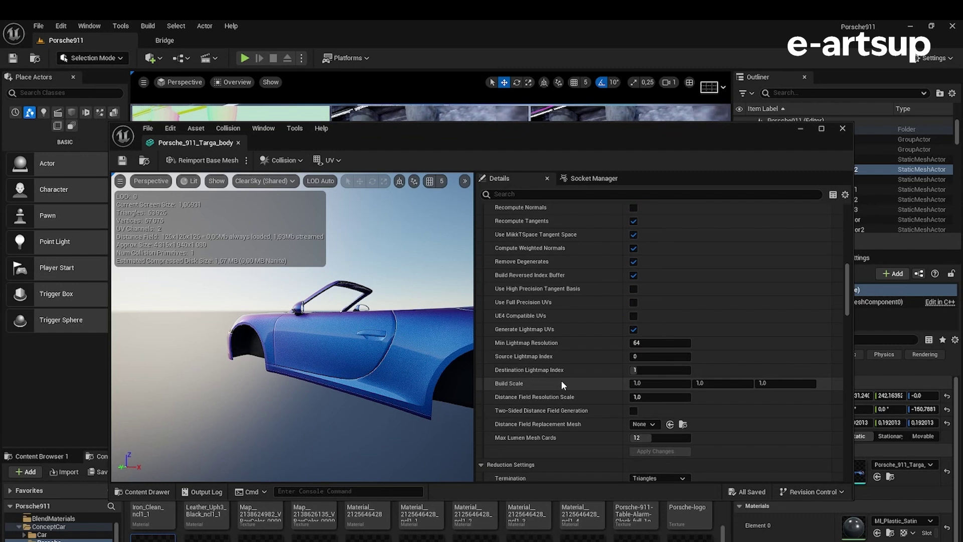
{"action": "scroll", "coordinate": [552, 385], "scroll_direction": "down", "scroll_amount": 2}
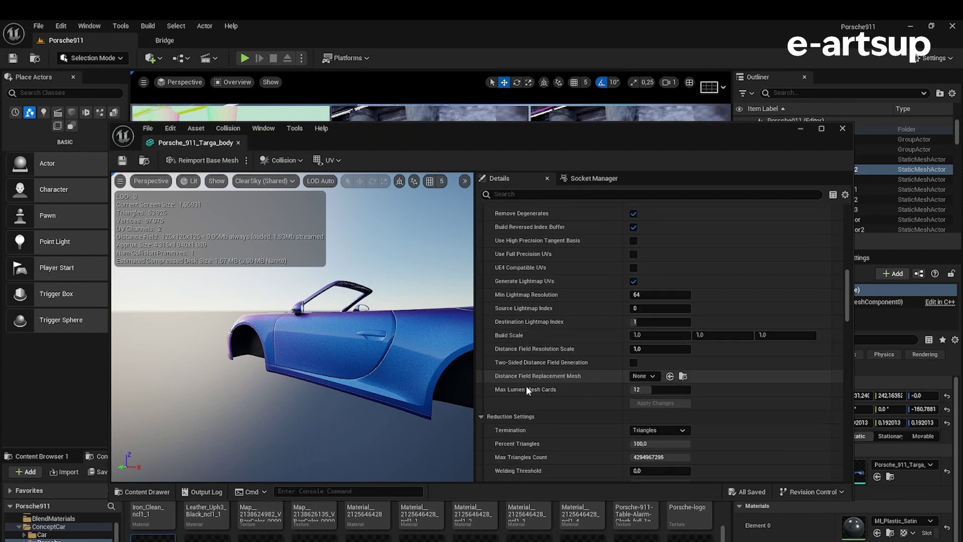
{"action": "left_click", "coordinate": [641, 390]}
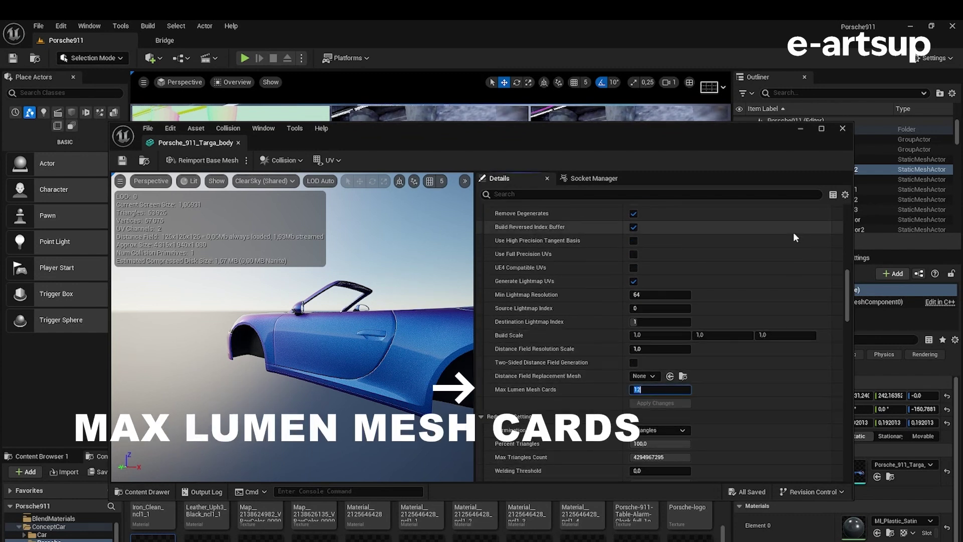
{"action": "type", "text": "24"}
{"action": "key", "text": "Return"}
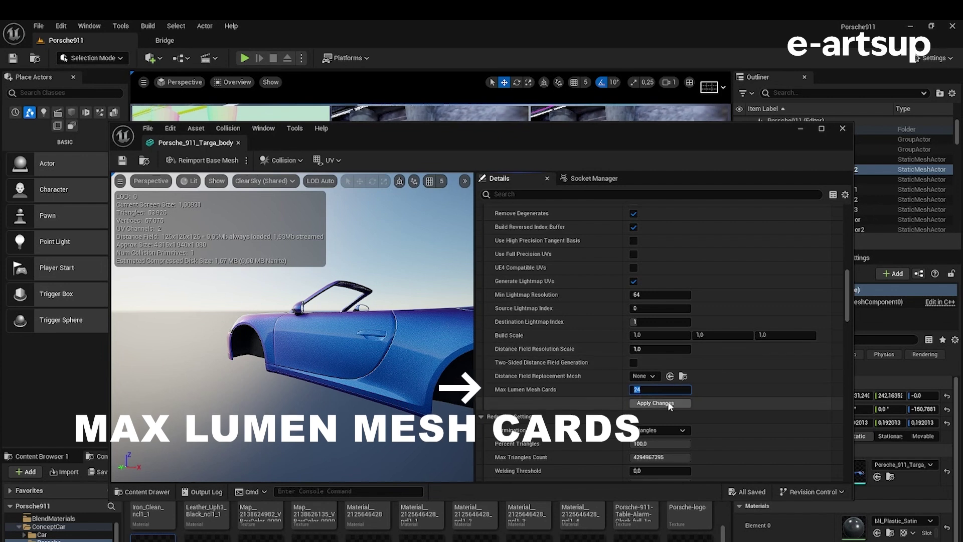
{"action": "left_click", "coordinate": [655, 403]}
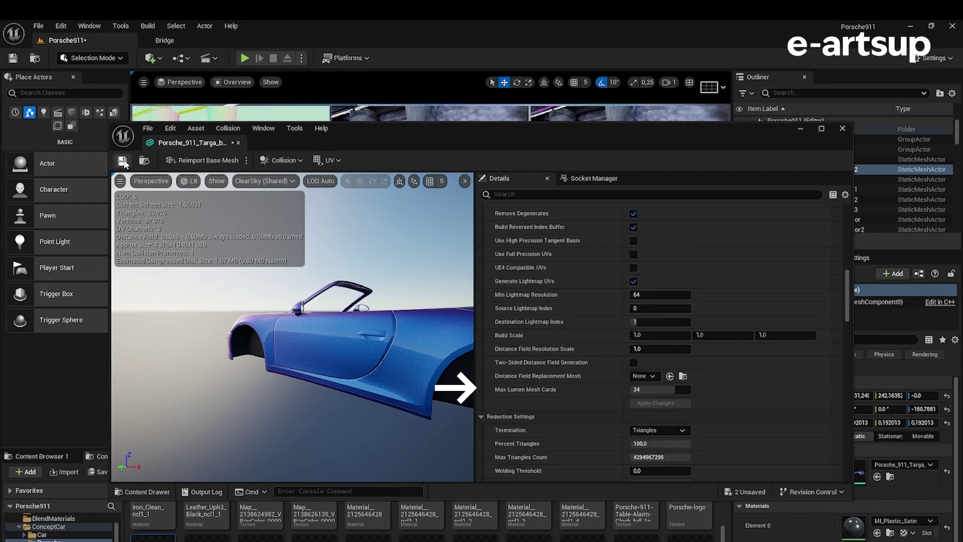
{"action": "left_click", "coordinate": [843, 128]}
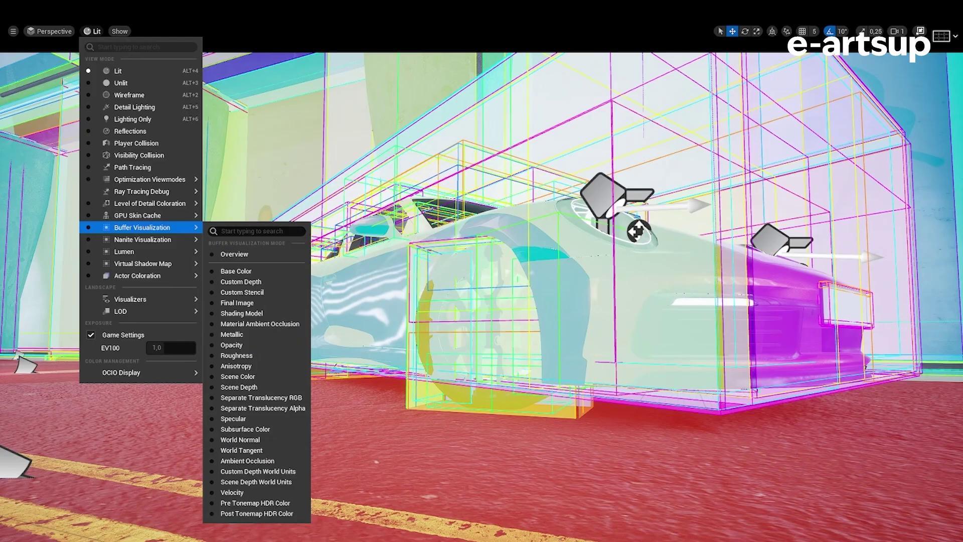
Close the open view mode list and display the full-screen Porsche view in the Lumen Overview visualization
{"action": "key", "text": "Escape"}
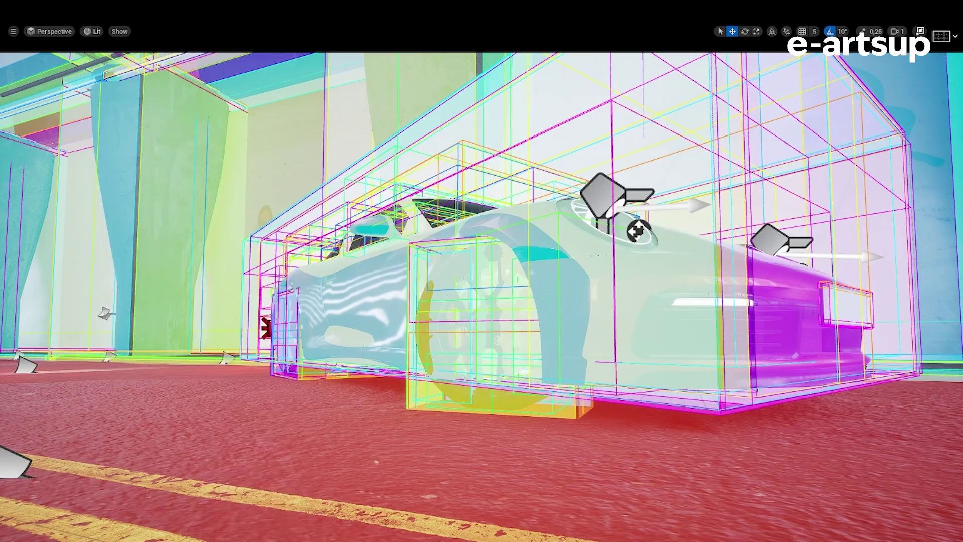
{"action": "key", "text": "F11"}
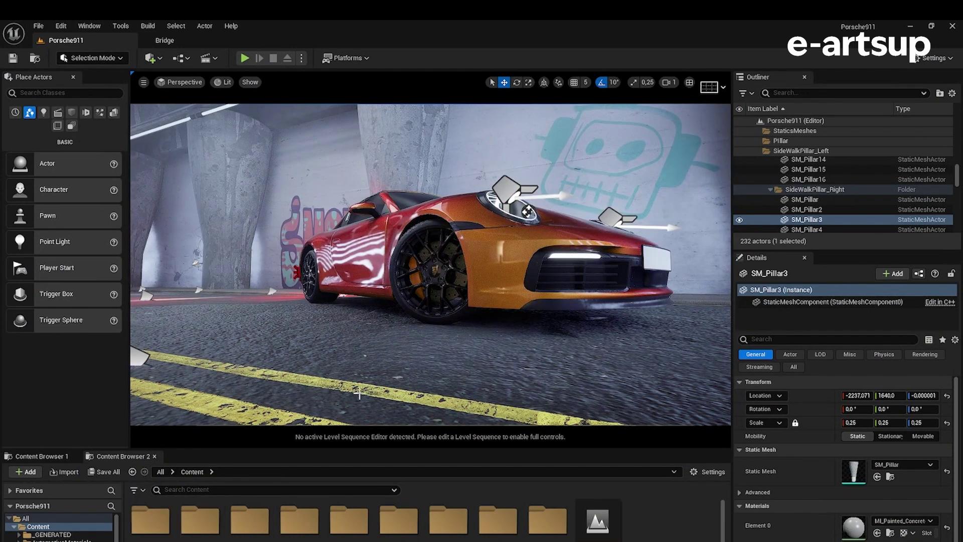
{"action": "key", "text": "F11"}
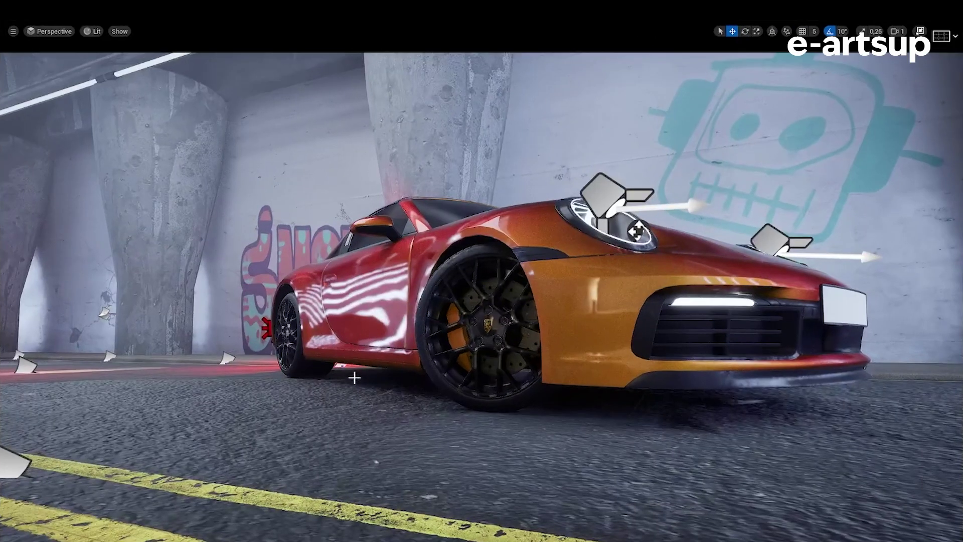
{"action": "left_click", "coordinate": [96, 32]}
{"action": "mouse_move", "coordinate": [143, 251]}
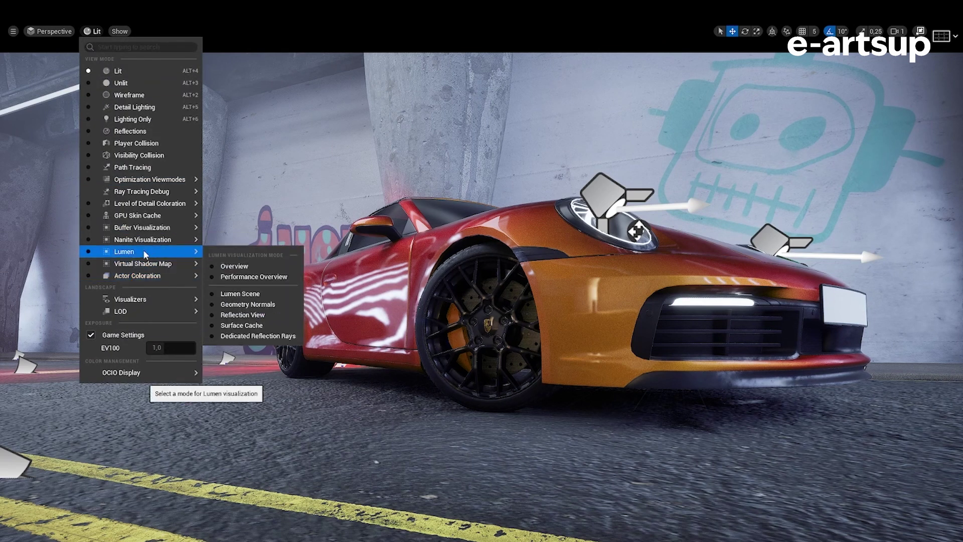
{"action": "left_click", "coordinate": [235, 266]}
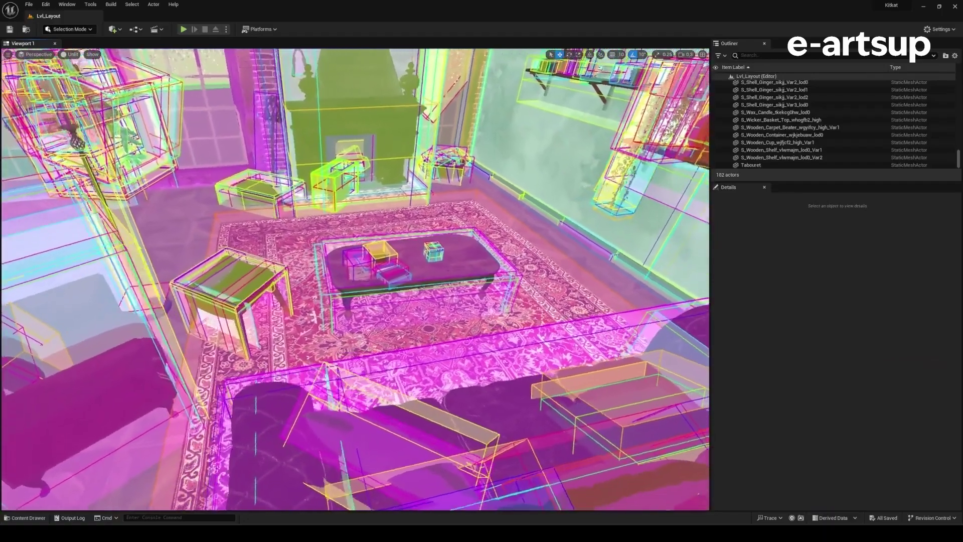
View the living room in the Nanite Triangles and Clusters visualizations and examine the plant and window walls up close
{"action": "left_click", "coordinate": [70, 54]}
{"action": "mouse_move", "coordinate": [122, 205]}
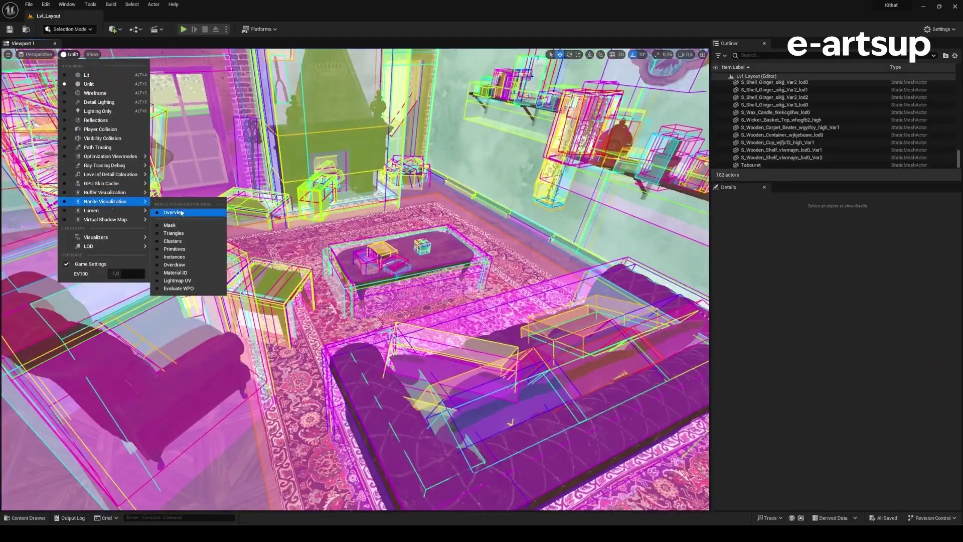
{"action": "left_click", "coordinate": [184, 235]}
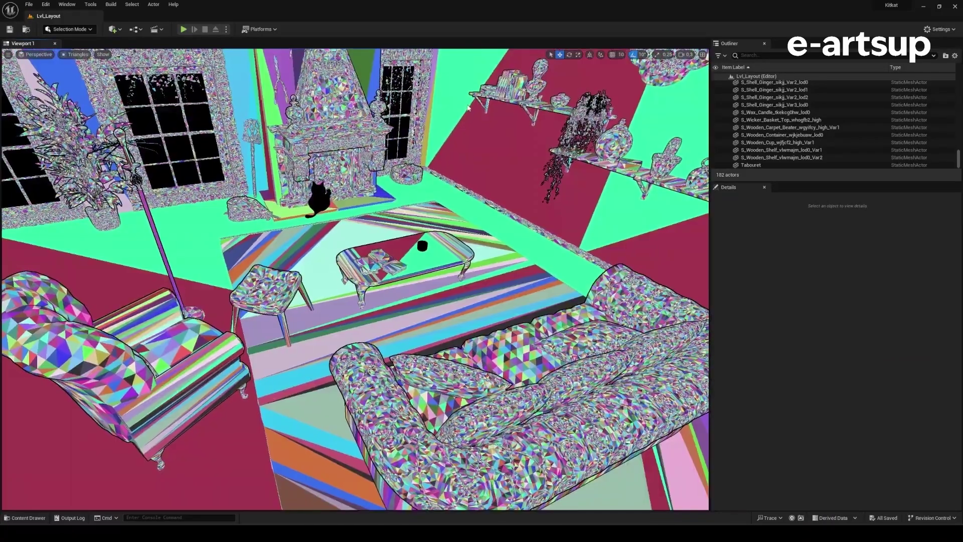
{"action": "left_click", "coordinate": [246, 206]}
{"action": "key", "text": "f"}
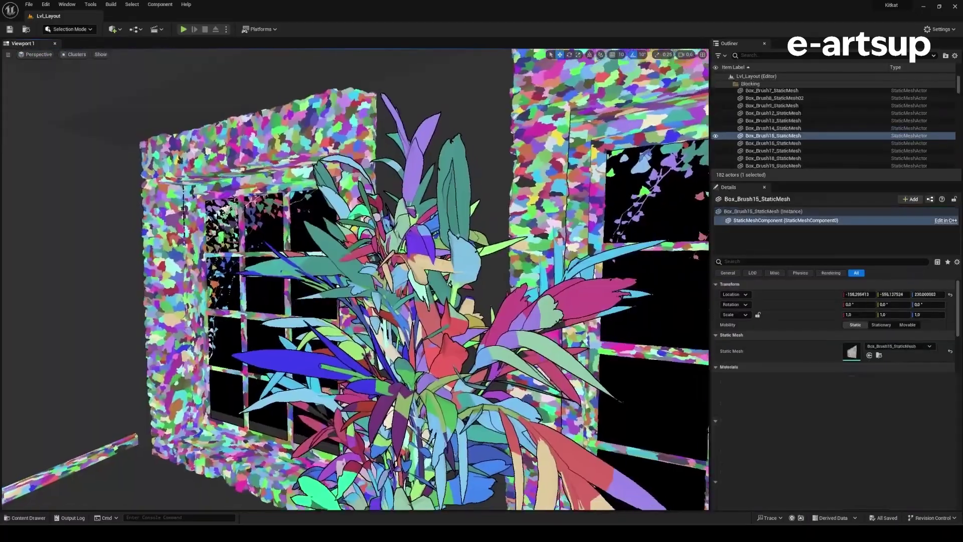
{"action": "key", "text": "s"}
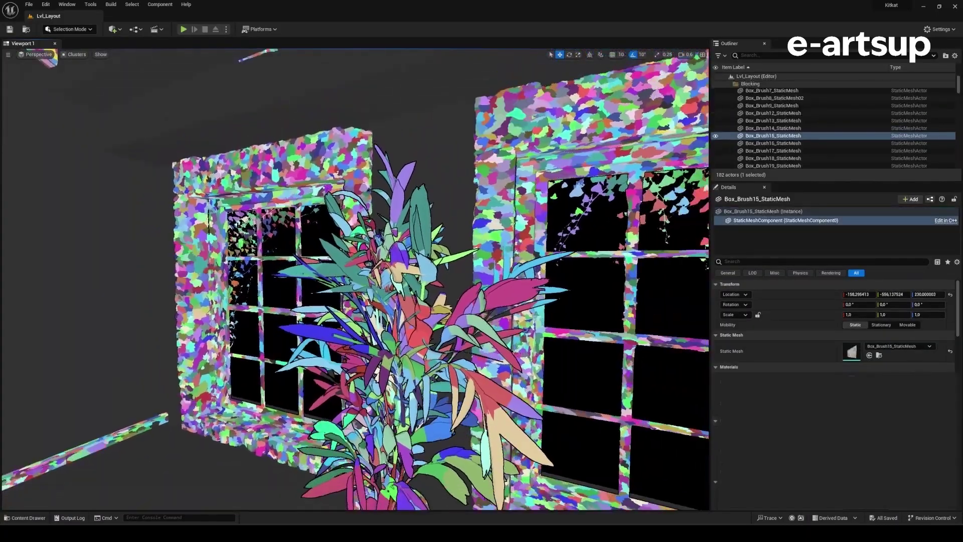
{"action": "key", "text": "s"}
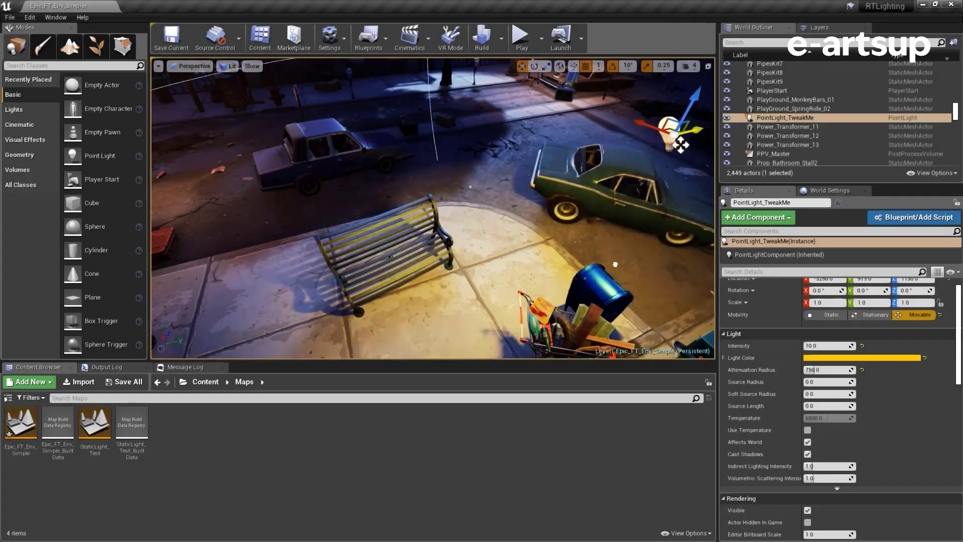
Move PointLight_TweakMe down and around the bench to shift its shadows, and list the bench view's Visualize show flags
{"action": "right_click_drag", "start_coordinate": [604, 267], "coordinate": [597, 291], "text": "ctrl"}
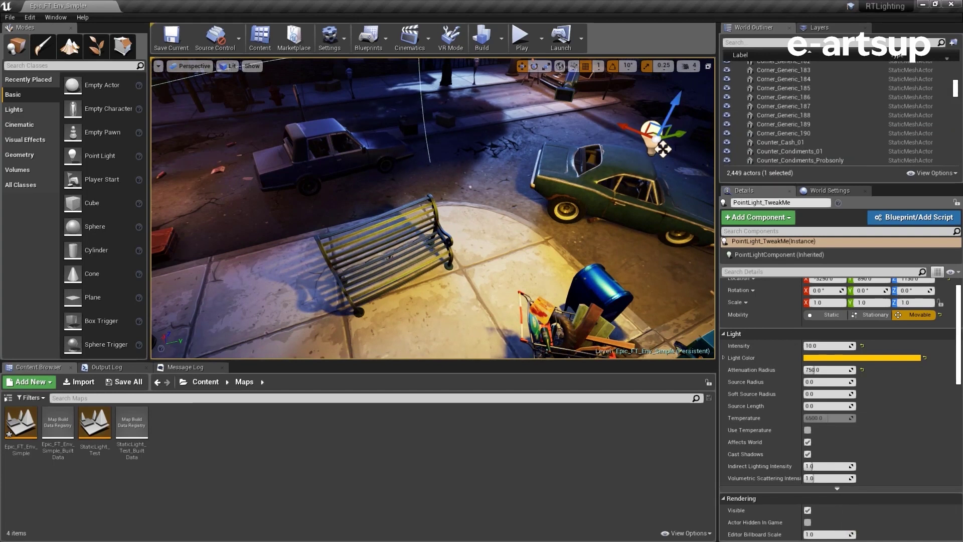
{"action": "mouse_move", "coordinate": [542, 251]}
{"action": "right_mouse_down", "text": "ctrl"}
{"action": "mouse_move", "coordinate": [447, 266]}
{"action": "mouse_move", "coordinate": [543, 250]}
{"action": "right_mouse_up", "text": "ctrl"}
{"action": "left_click_drag", "start_coordinate": [550, 137], "coordinate": [550, 208]}
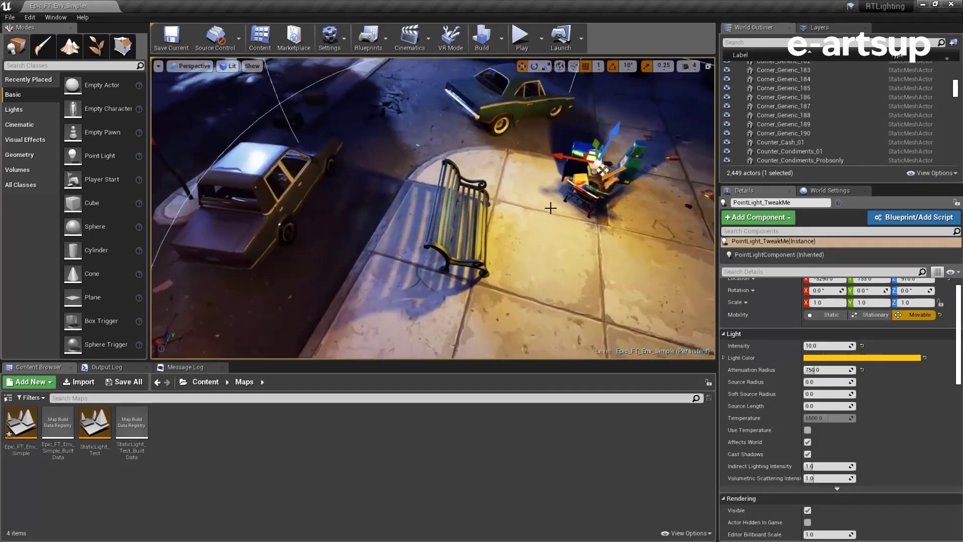
{"action": "left_click_drag", "start_coordinate": [585, 150], "coordinate": [452, 113], "text": "alt"}
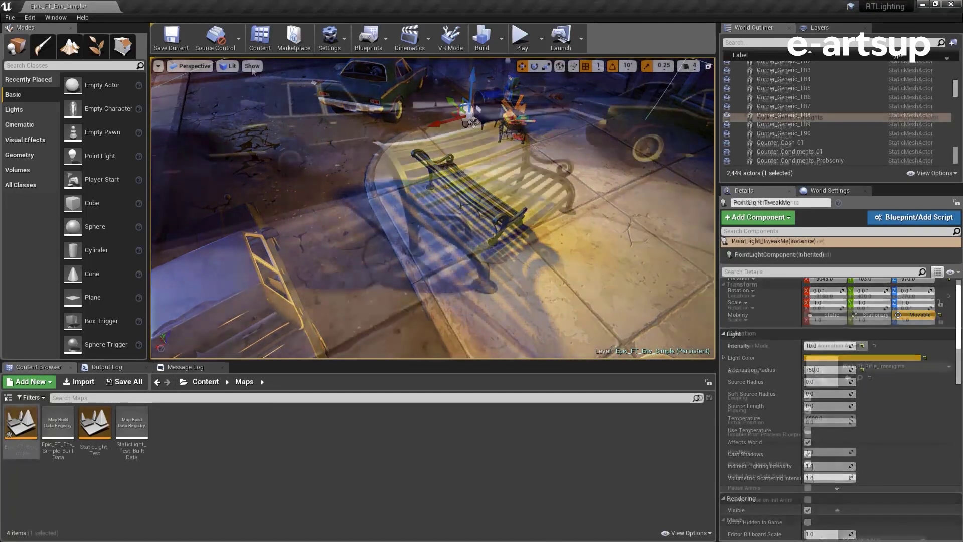
{"action": "left_click", "coordinate": [252, 65]}
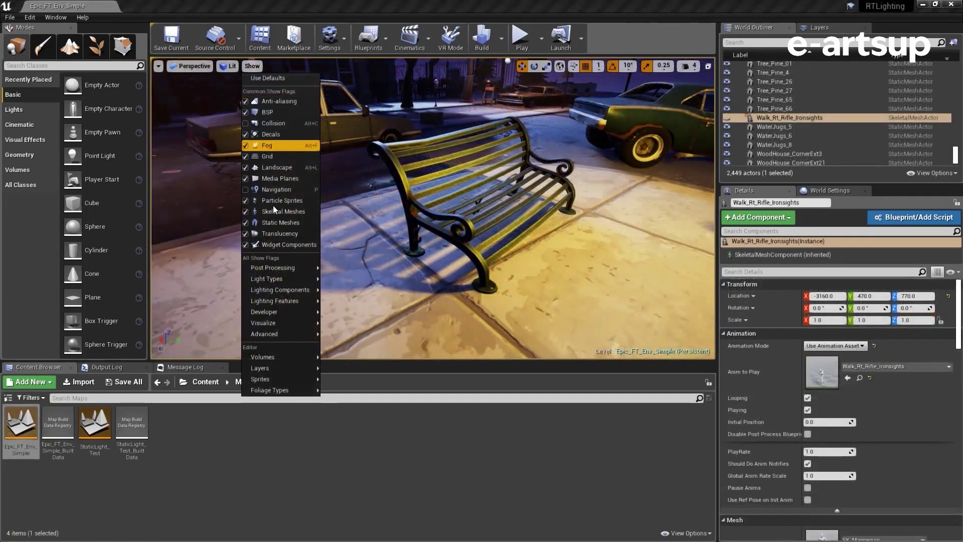
{"action": "mouse_move", "coordinate": [268, 323]}
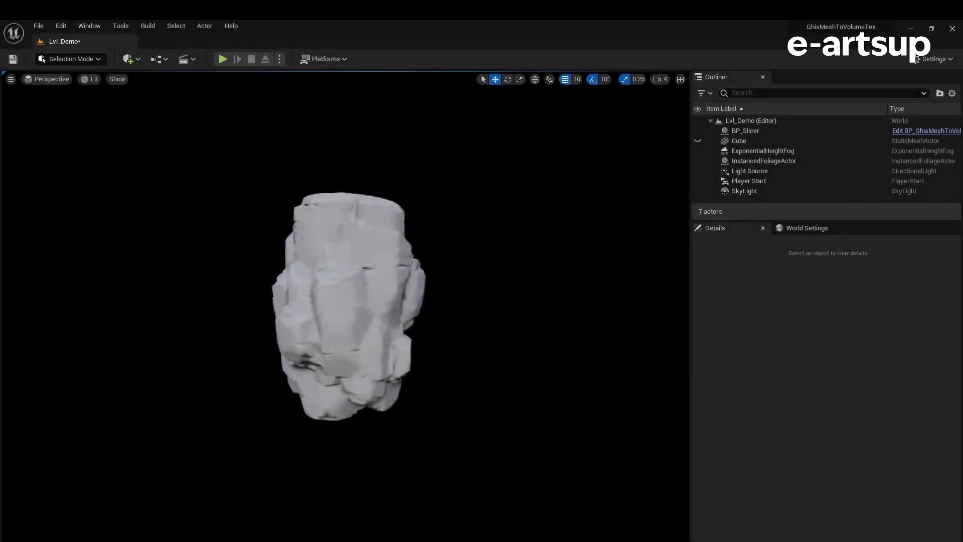
Toggle the visibility of BP_Slicer and Cube to compare the rock mesh with its volumetric version
{"action": "left_click", "coordinate": [697, 132]}
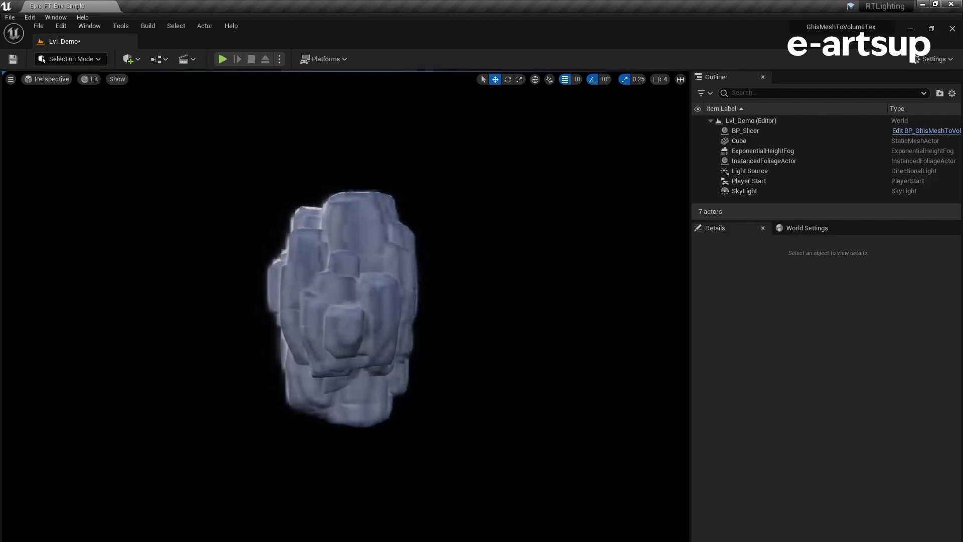
{"action": "left_click", "coordinate": [697, 130]}
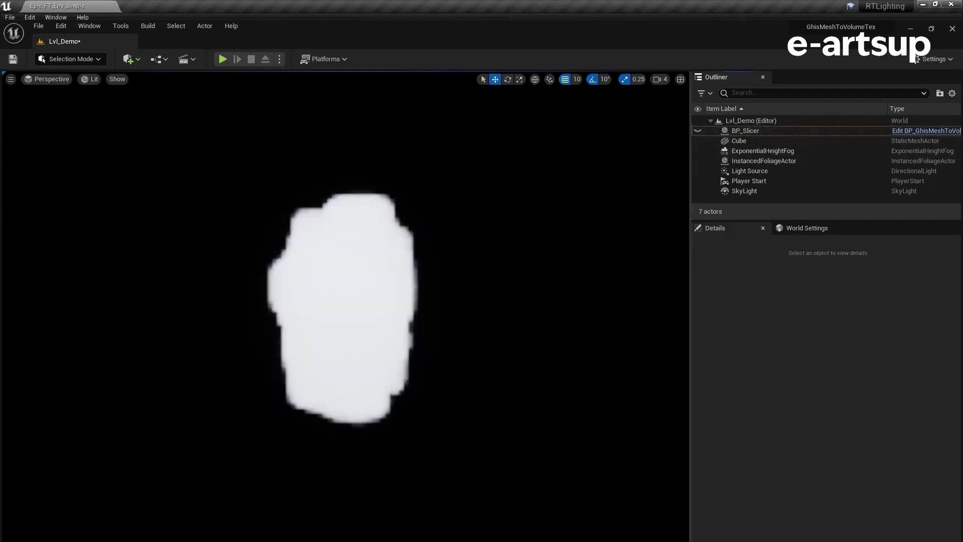
{"action": "left_click", "coordinate": [698, 131]}
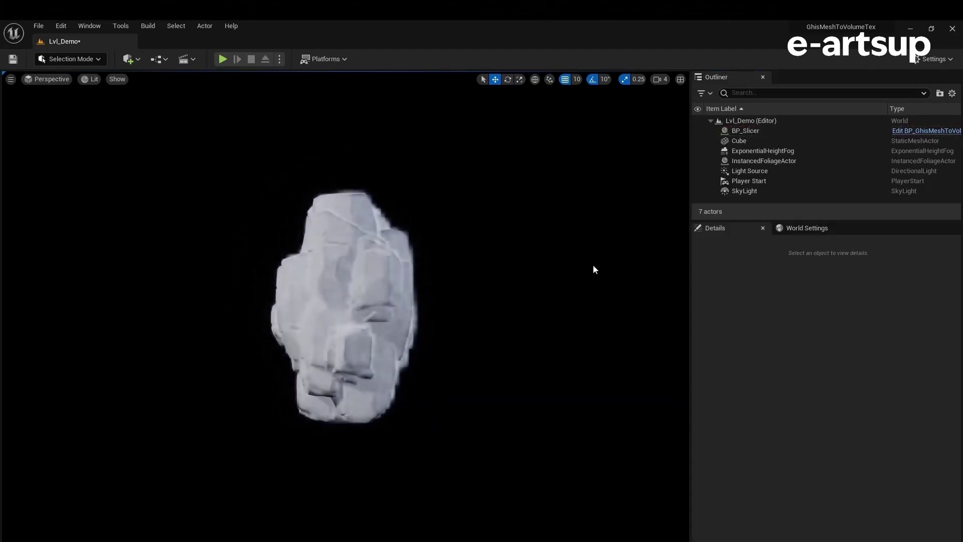
{"action": "left_click", "coordinate": [697, 140]}
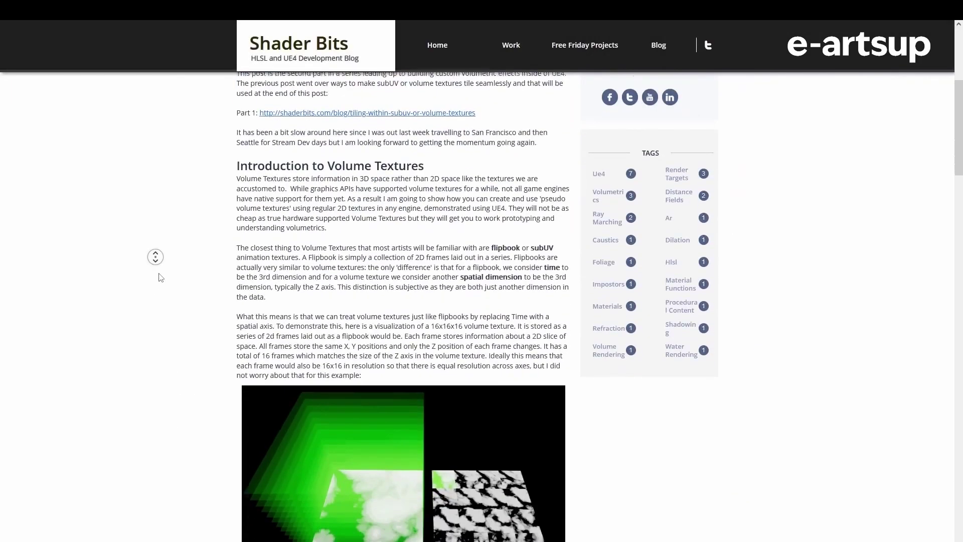
Read the introduction of the Shader Bits article Authoring Pseudo Volume Textures, check its author, and open the site's blog page
{"action": "scroll", "coordinate": [162, 279], "scroll_direction": "down", "scroll_amount": 2}
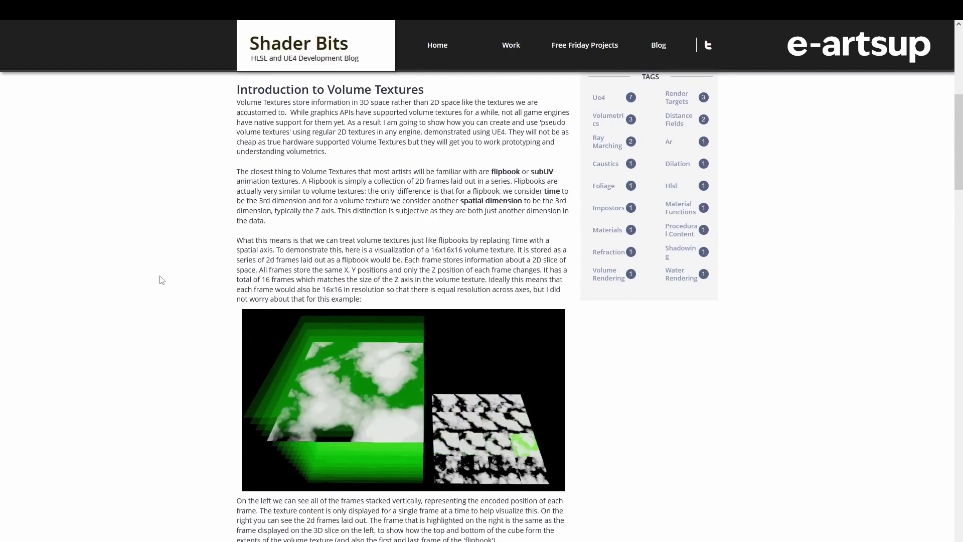
{"action": "middle_click", "coordinate": [160, 276]}
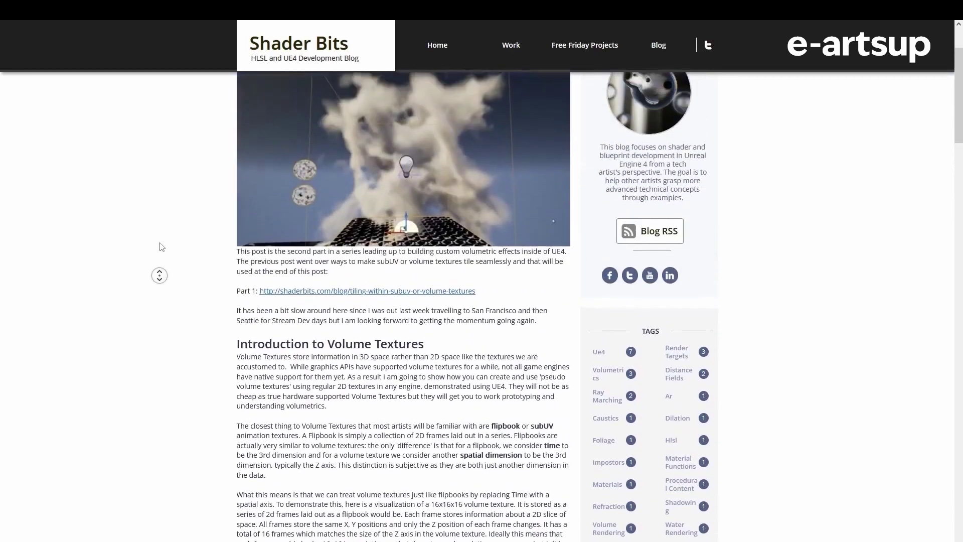
{"action": "middle_click", "coordinate": [162, 255]}
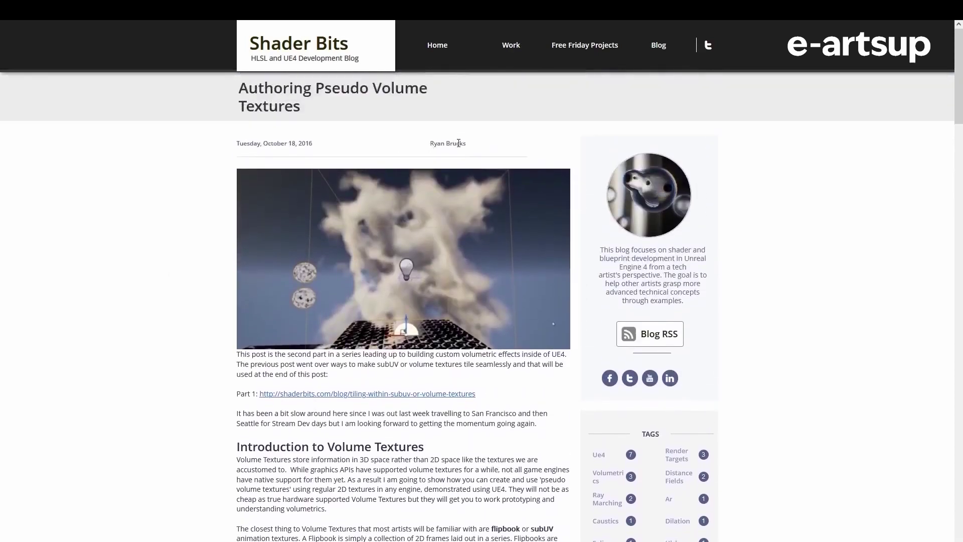
{"action": "left_click_drag", "start_coordinate": [463, 144], "coordinate": [431, 144]}
{"action": "left_click", "coordinate": [432, 147]}
{"action": "left_click", "coordinate": [651, 45]}
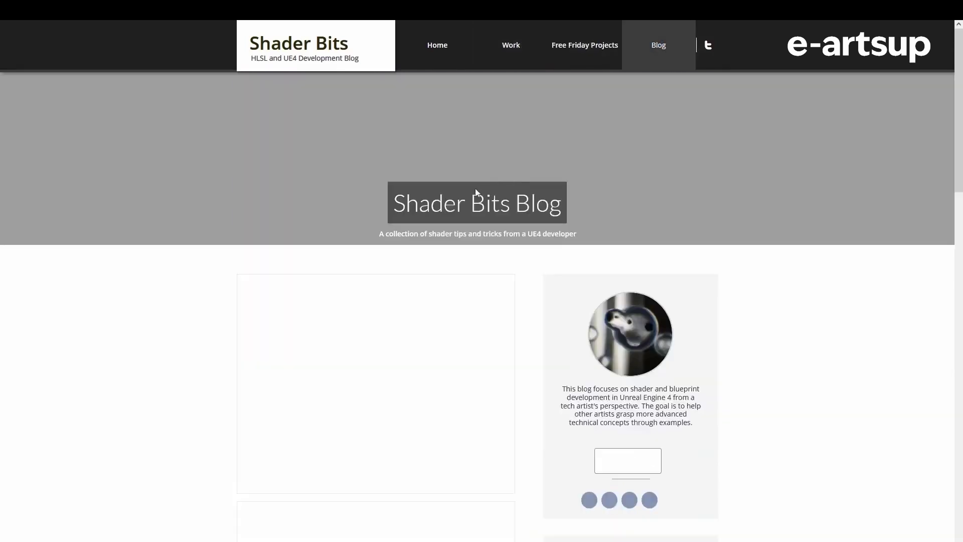
{"action": "middle_click", "coordinate": [179, 282]}
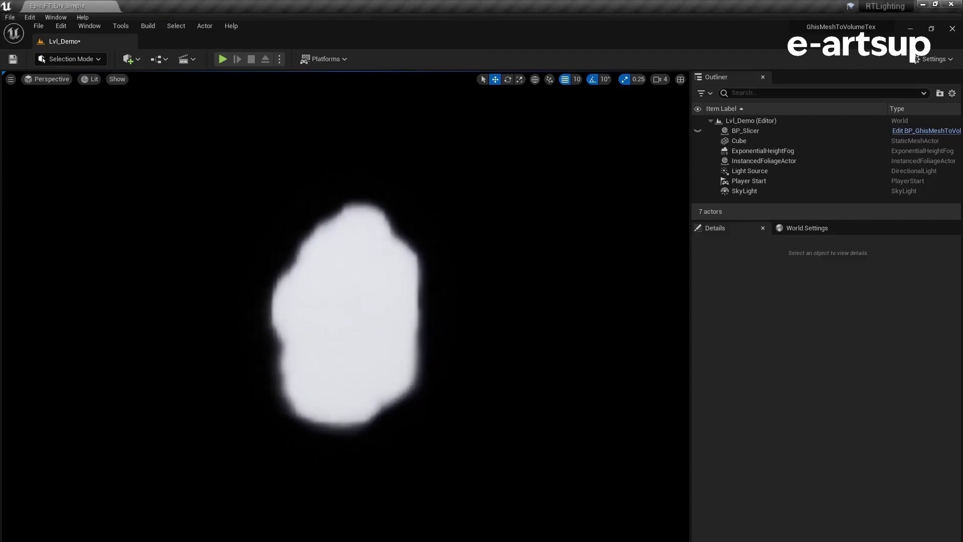
Hide the Cube, select BP_Slicer and move it with its transform gizmo
{"action": "left_click", "coordinate": [698, 139]}
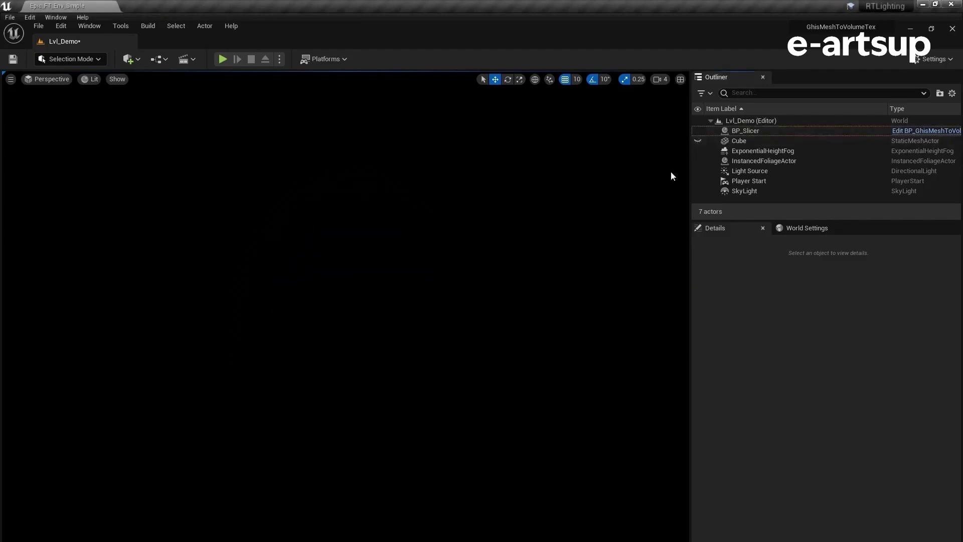
{"action": "left_click", "coordinate": [745, 131]}
{"action": "left_click", "coordinate": [346, 446]}
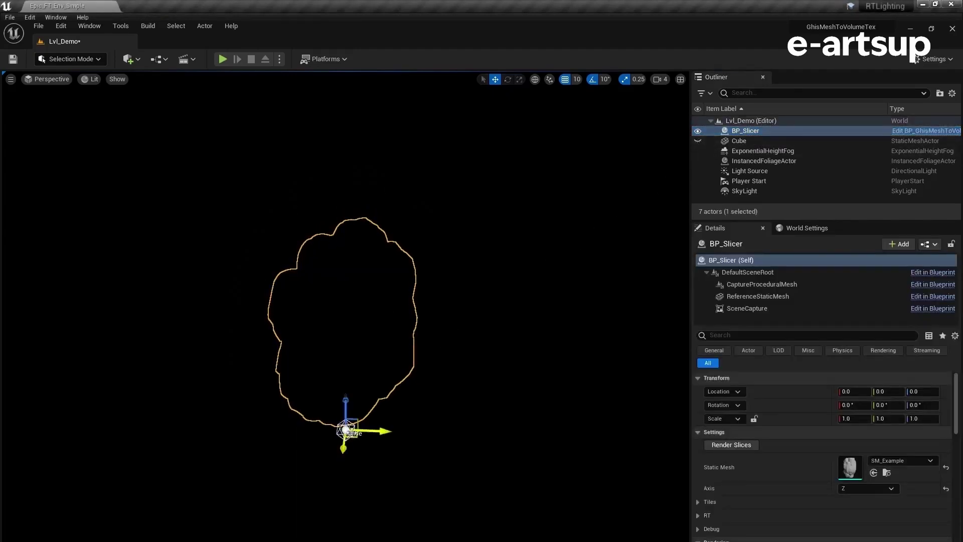
{"action": "left_click_drag", "start_coordinate": [346, 401], "coordinate": [365, 406]}
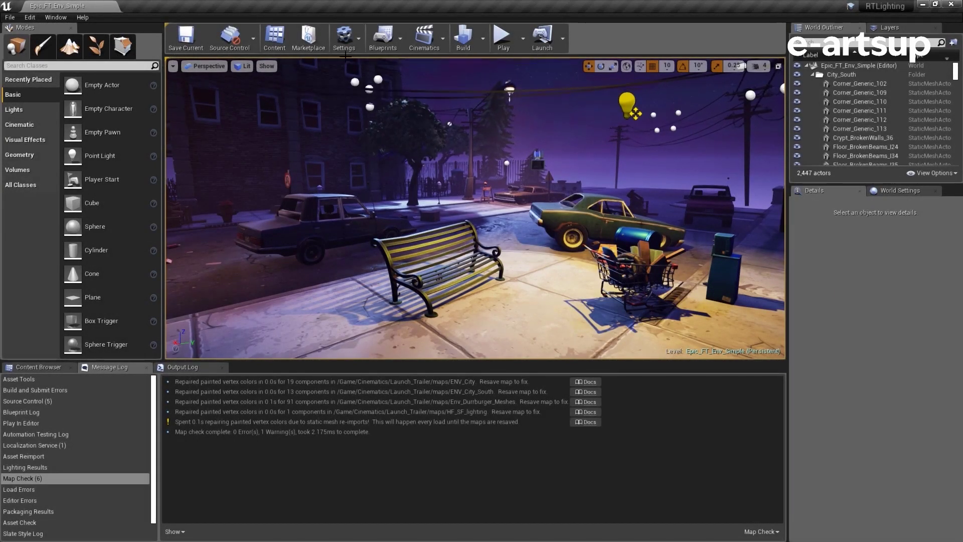
Enable Generate Mesh Distance Fields in the Lighting section of the project's Rendering settings
{"action": "left_click", "coordinate": [340, 40]}
{"action": "left_click", "coordinate": [357, 79]}
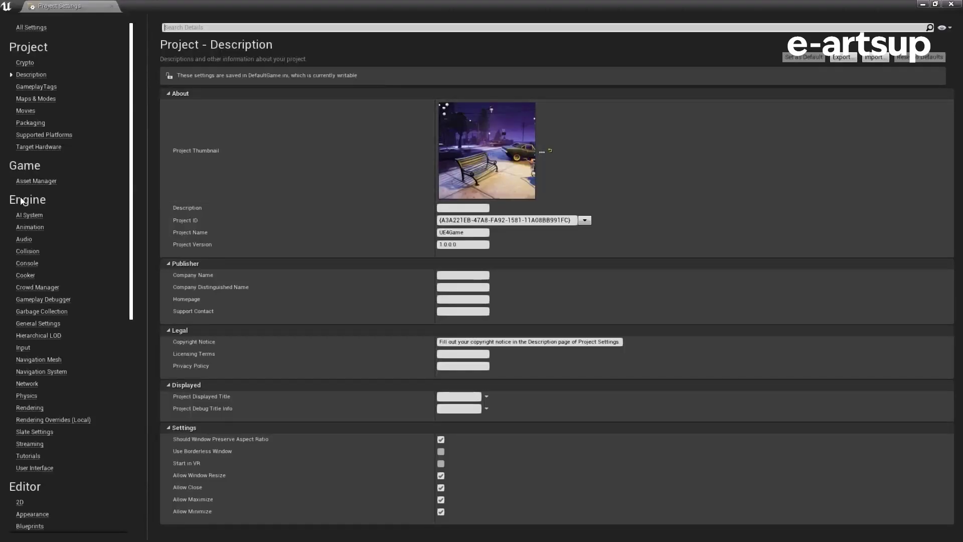
{"action": "left_click", "coordinate": [30, 407]}
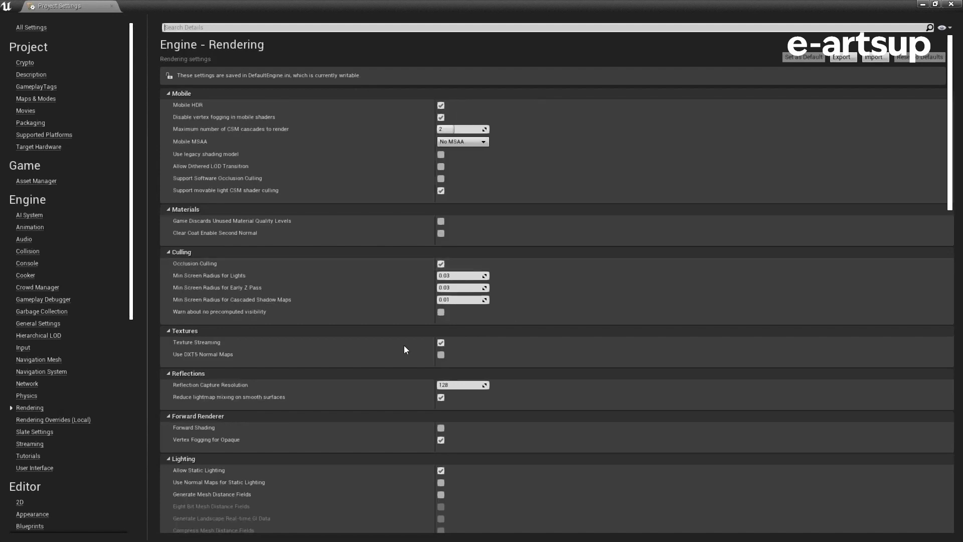
{"action": "scroll", "coordinate": [351, 381], "scroll_direction": "down", "scroll_amount": 3}
{"action": "mouse_move", "coordinate": [178, 420]}
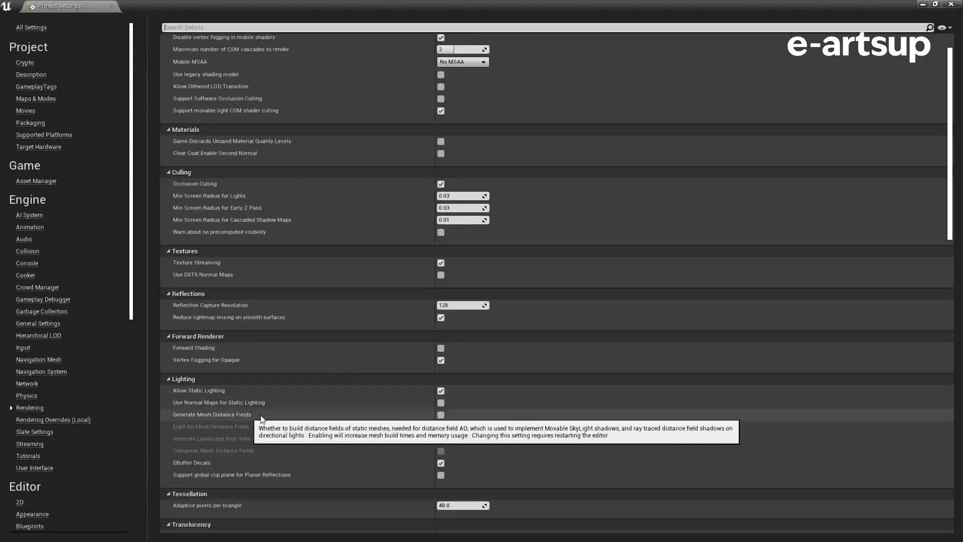
{"action": "left_click", "coordinate": [441, 415]}
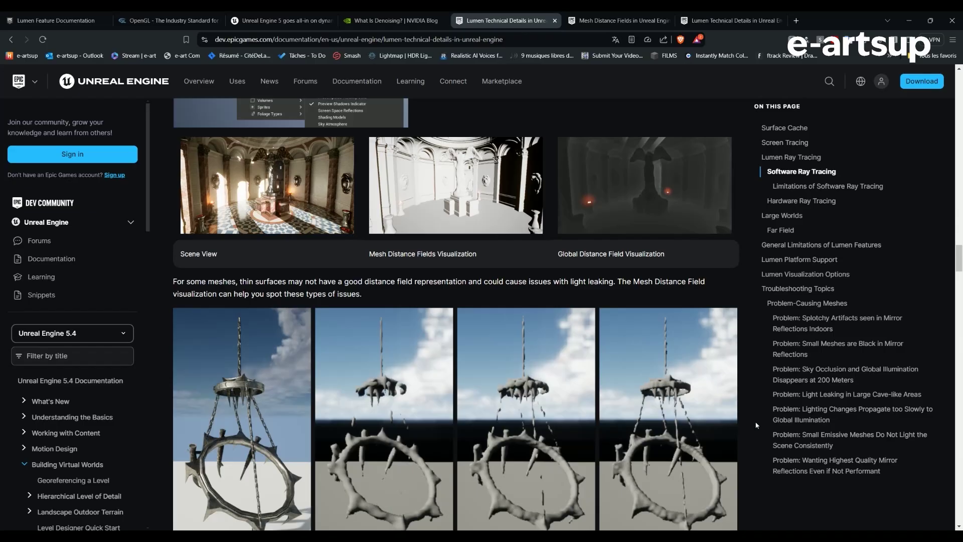
Read the Lumen Technical Details documentation on improving mesh distance fields with Distance Field Voxel Density and Distance Field Resolution Scale
{"action": "scroll", "coordinate": [756, 425], "scroll_direction": "down", "scroll_amount": 7}
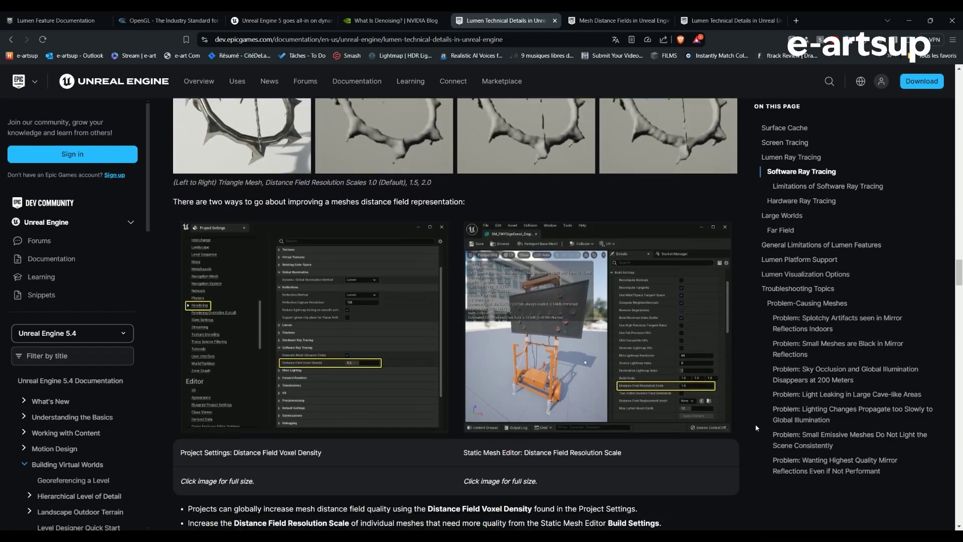
{"action": "scroll", "coordinate": [757, 428], "scroll_direction": "down", "scroll_amount": 8}
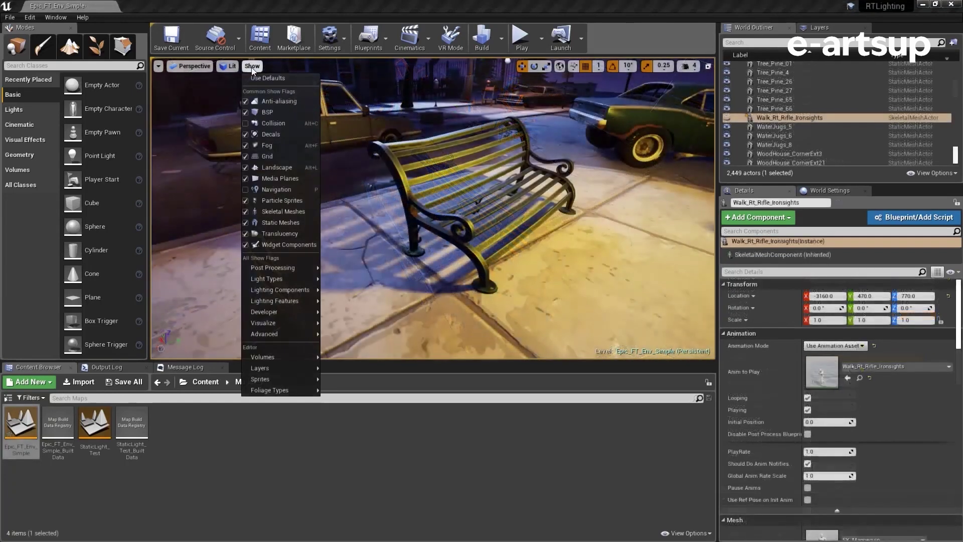
Turn on the Mesh DistanceFields visualization in the bench scene's viewport
{"action": "mouse_move", "coordinate": [271, 323]}
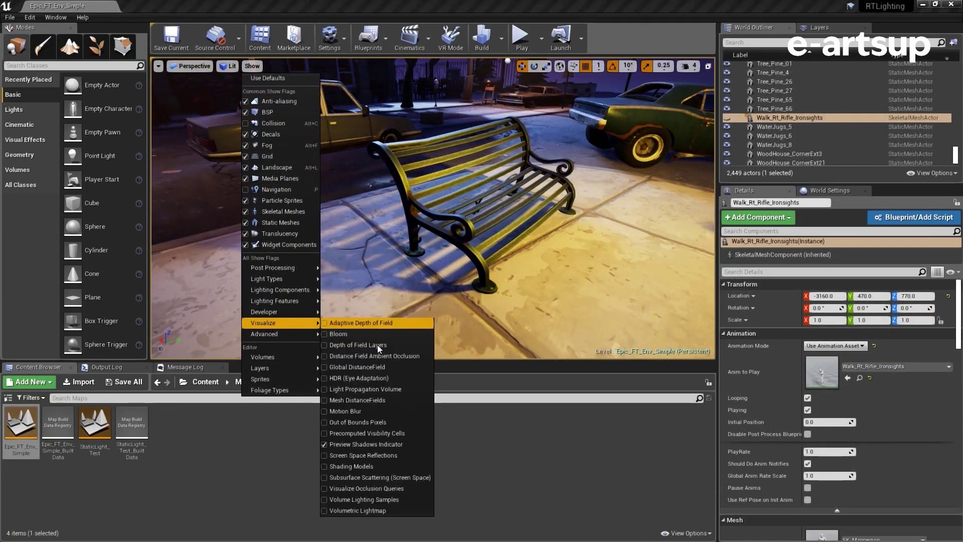
{"action": "left_click", "coordinate": [360, 398]}
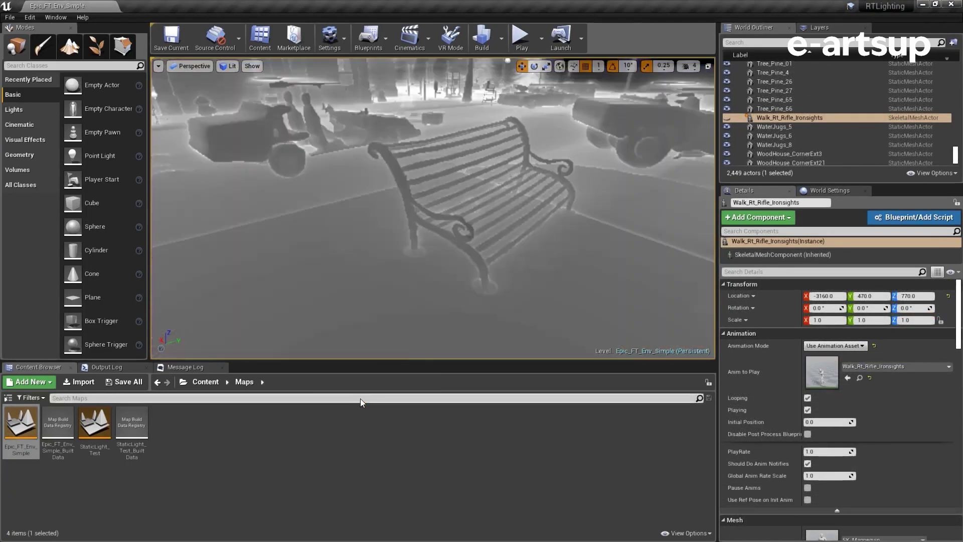
Select the park bench in the viewport, frame it and inspect its distance field representation from another angle
{"action": "left_click", "coordinate": [547, 283]}
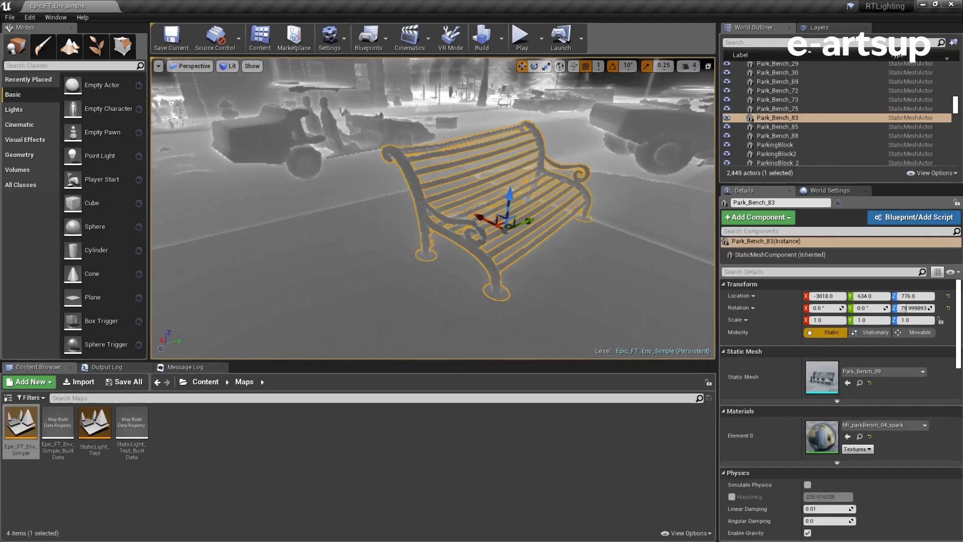
{"action": "key", "text": "f"}
{"action": "left_click_drag", "start_coordinate": [561, 273], "coordinate": [248, 319], "text": "alt"}
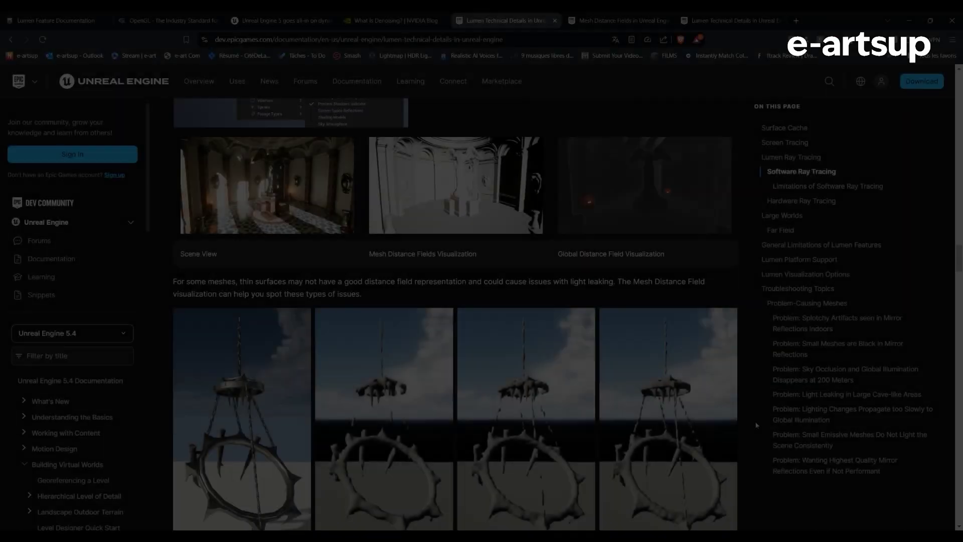
Read the Lumen Technical Details documentation from improving mesh distance fields through Limitations of Software Ray Tracing to Hardware Ray Tracing
{"action": "scroll", "coordinate": [756, 427], "scroll_direction": "down", "scroll_amount": 4}
{"action": "scroll", "coordinate": [756, 427], "scroll_direction": "down", "scroll_amount": 2}
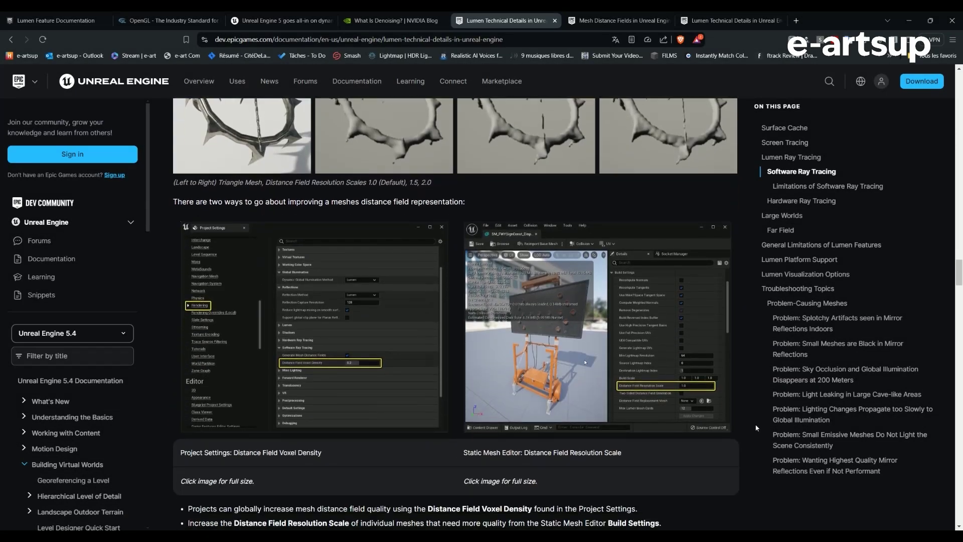
{"action": "scroll", "coordinate": [757, 426], "scroll_direction": "down", "scroll_amount": 8}
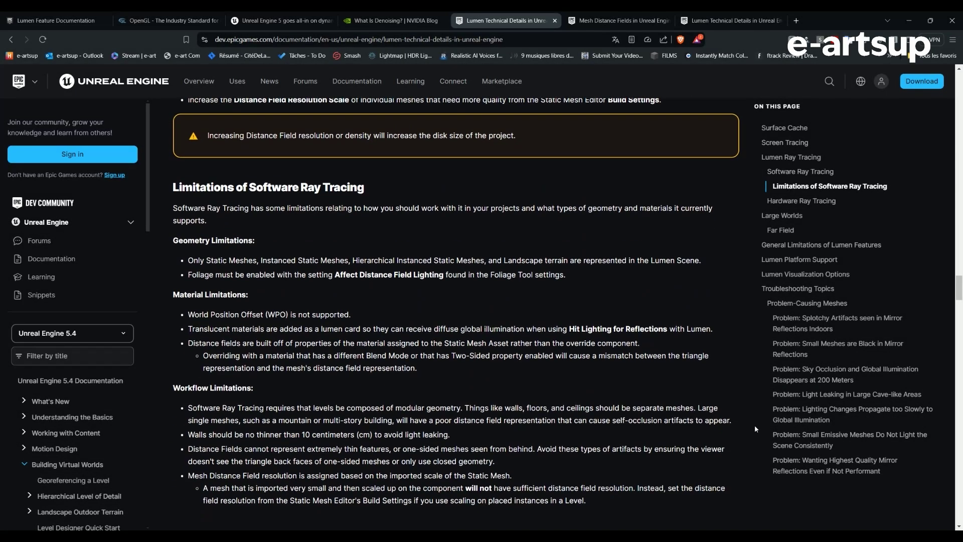
{"action": "scroll", "coordinate": [755, 429], "scroll_direction": "down", "scroll_amount": 7}
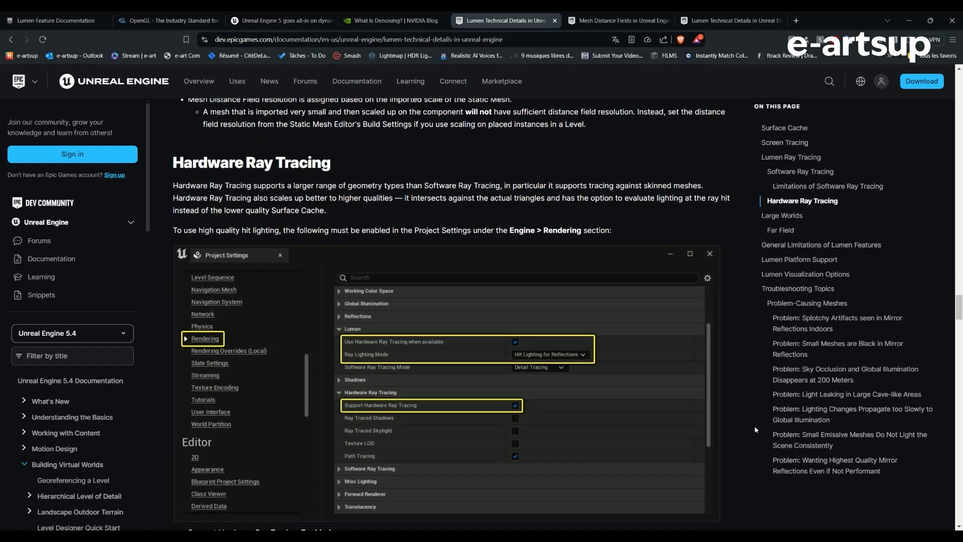
{"action": "scroll", "coordinate": [755, 427], "scroll_direction": "down", "scroll_amount": 8}
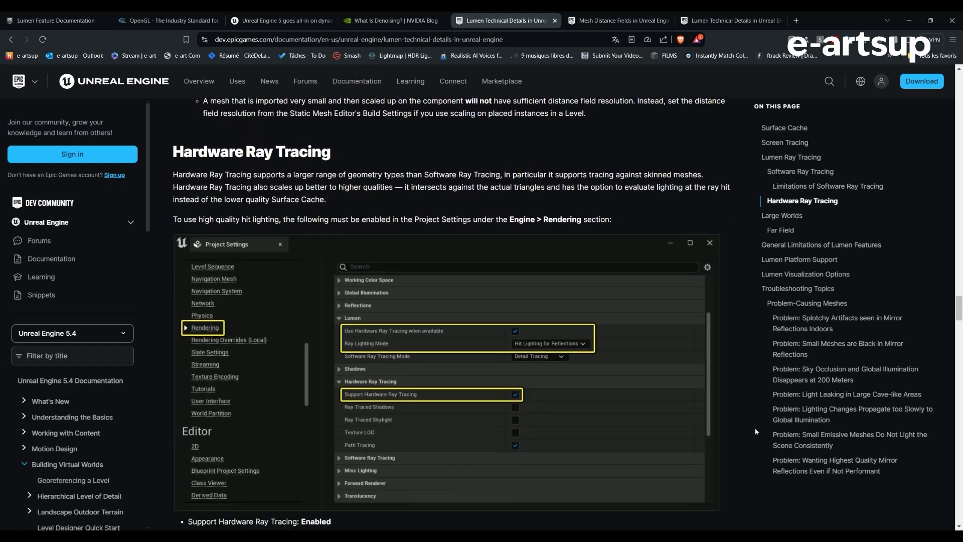
{"action": "scroll", "coordinate": [757, 432], "scroll_direction": "down", "scroll_amount": 2}
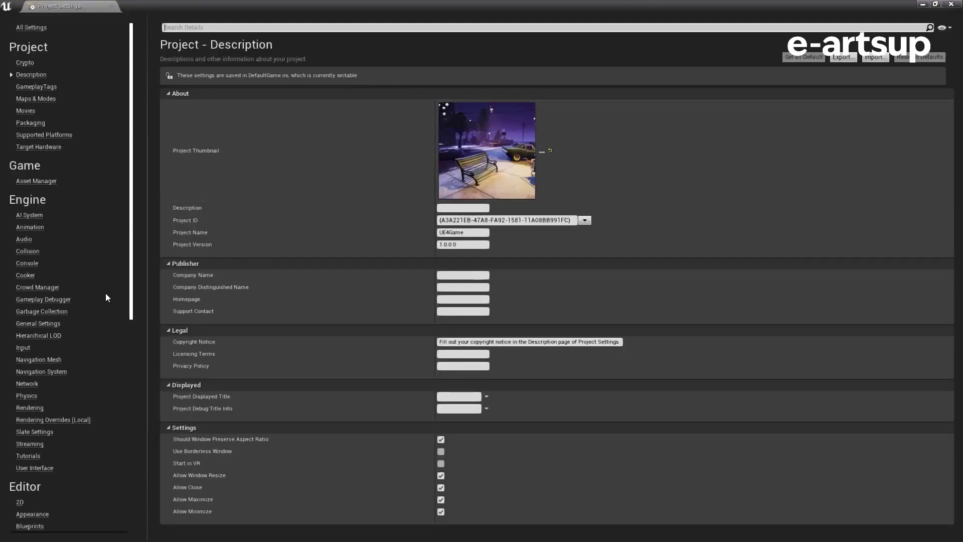
Open the project's engine Rendering settings and go to the mesh distance field options in the Lighting section
{"action": "left_click", "coordinate": [29, 407]}
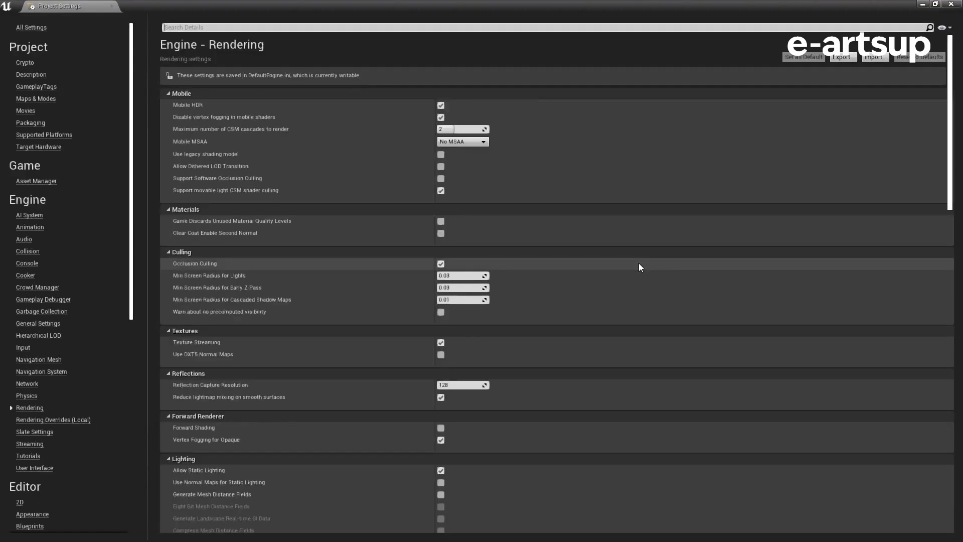
{"action": "scroll", "coordinate": [321, 387], "scroll_direction": "down", "scroll_amount": 3}
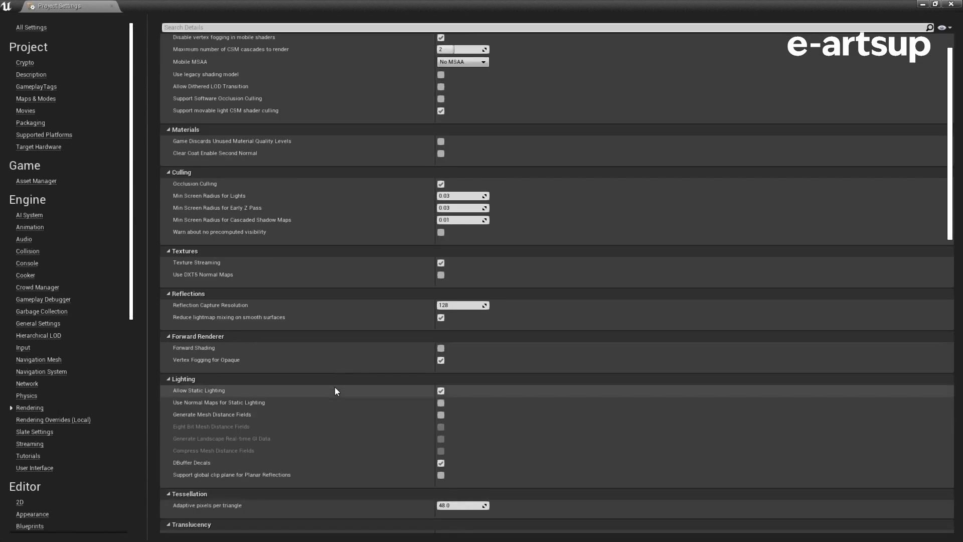